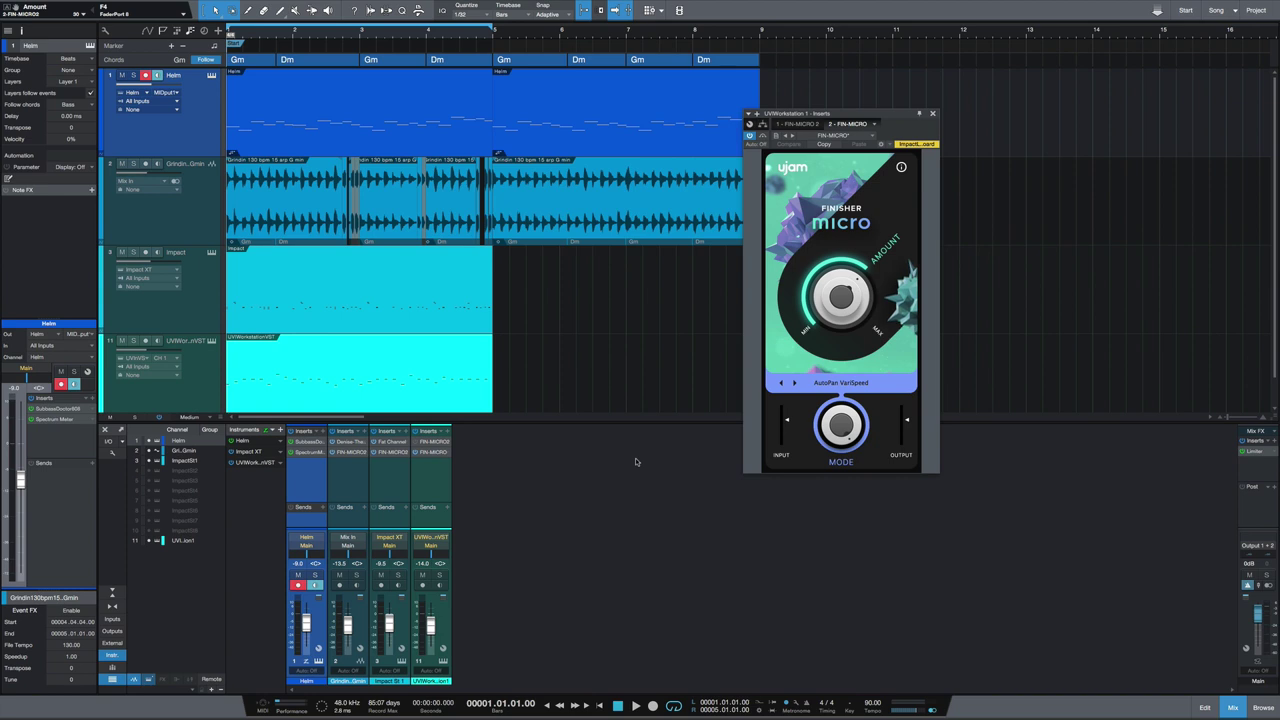
- Show the UVIWorkstation Finisher Micro's mode list, with AutoPan VariSpeed as the current mode
left_click(838, 384)
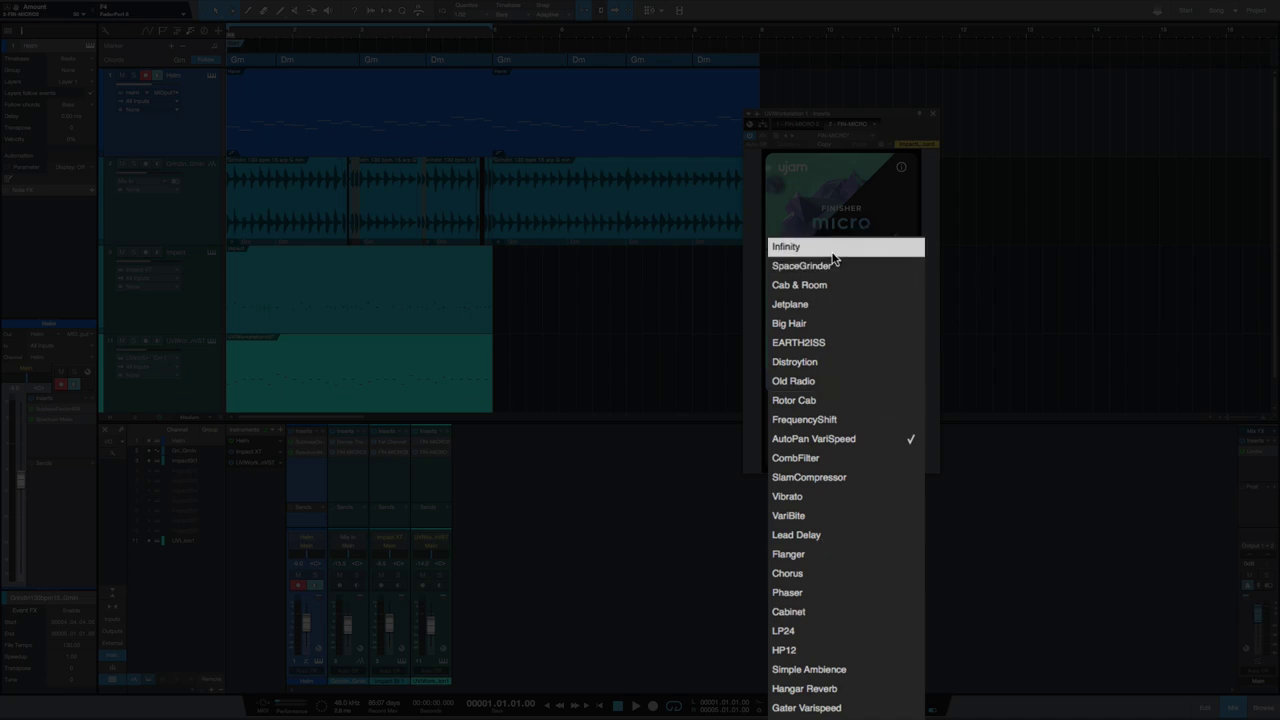
- Dismiss the mode list with Escape and leave the Amount knob at its original setting
key("Escape")
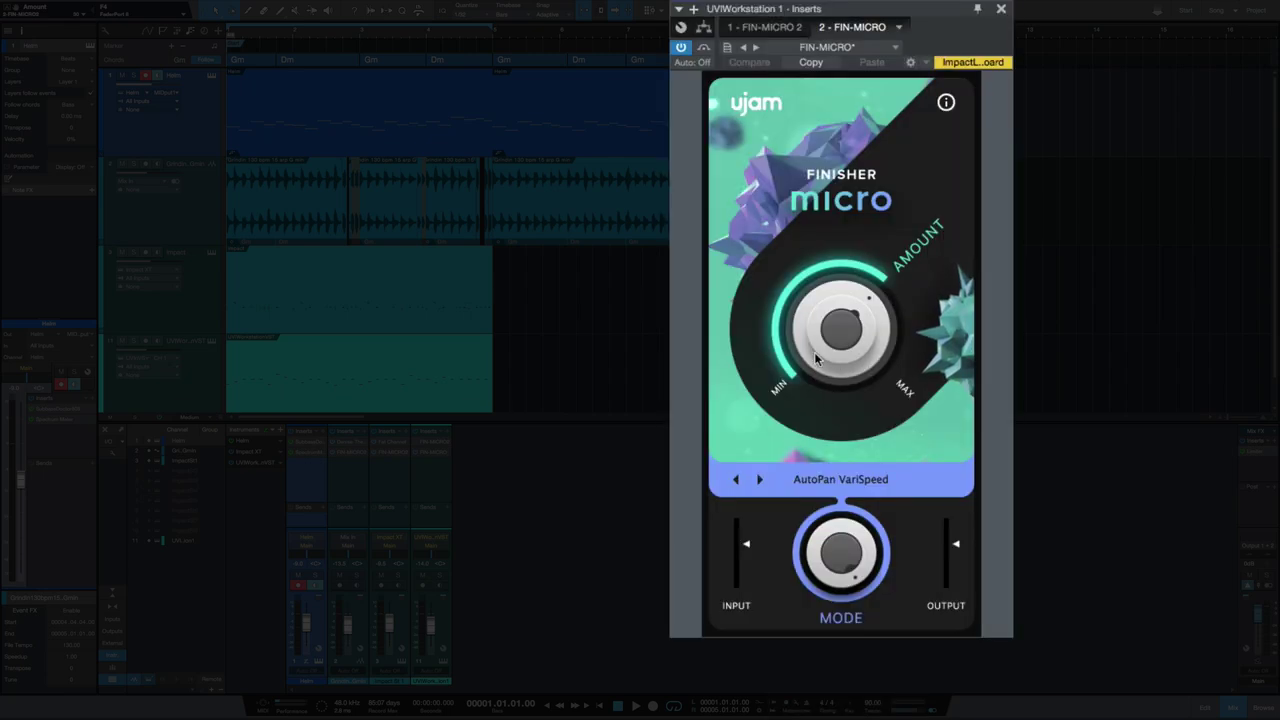
mouse_move(815, 363)
left_mouse_down()
mouse_move(820, 405)
mouse_move(818, 358)
left_mouse_up()
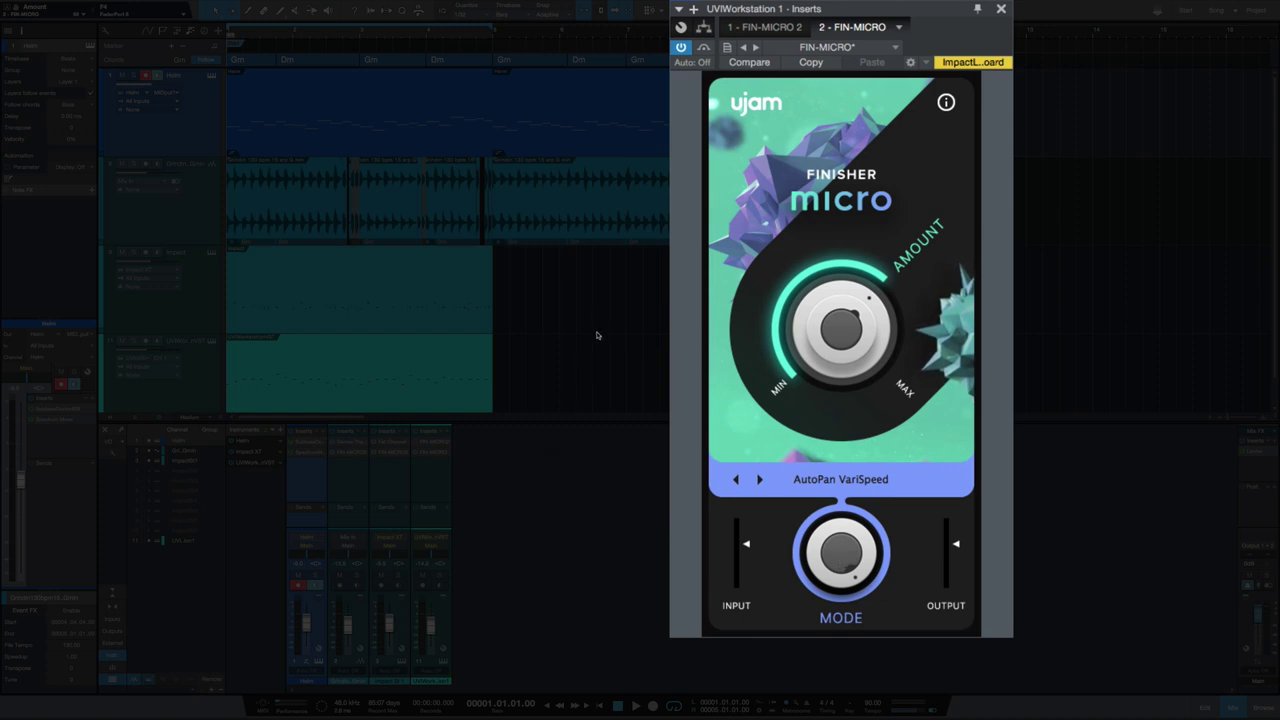
- Play the song, bypass the UVIWorkstation Finisher Micro to compare, then stop playback
key("space")
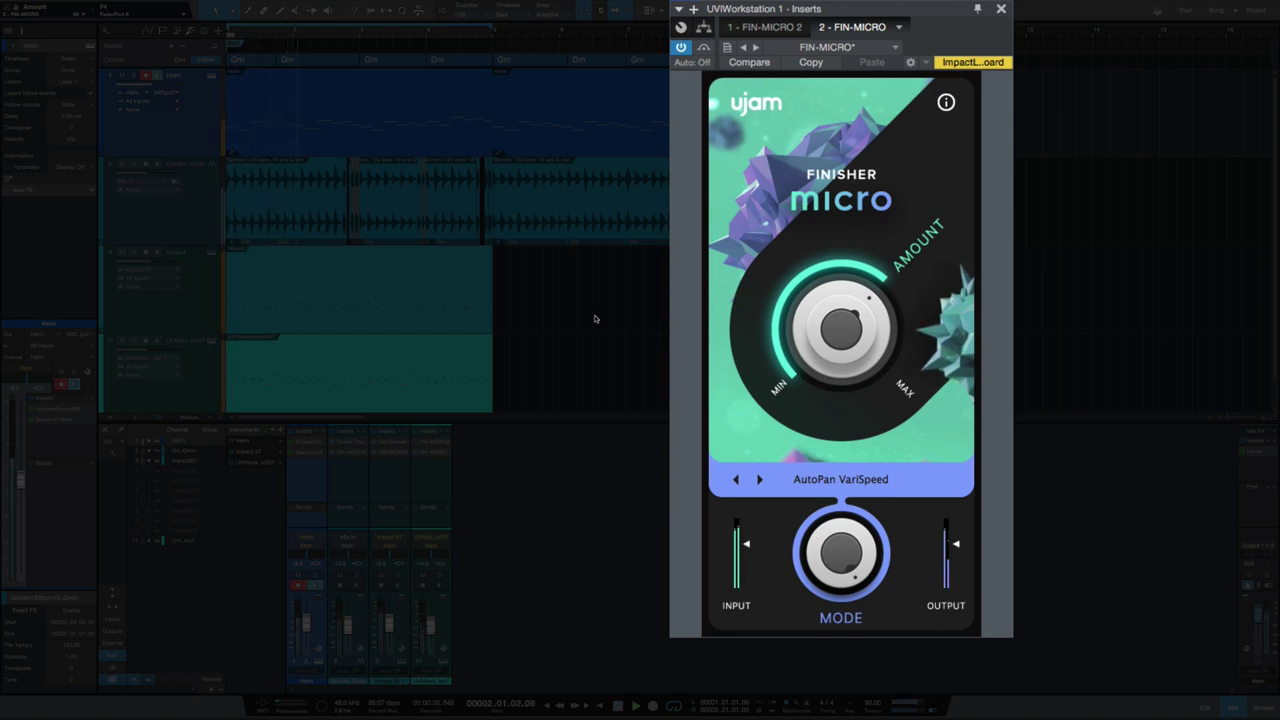
left_click(430, 480)
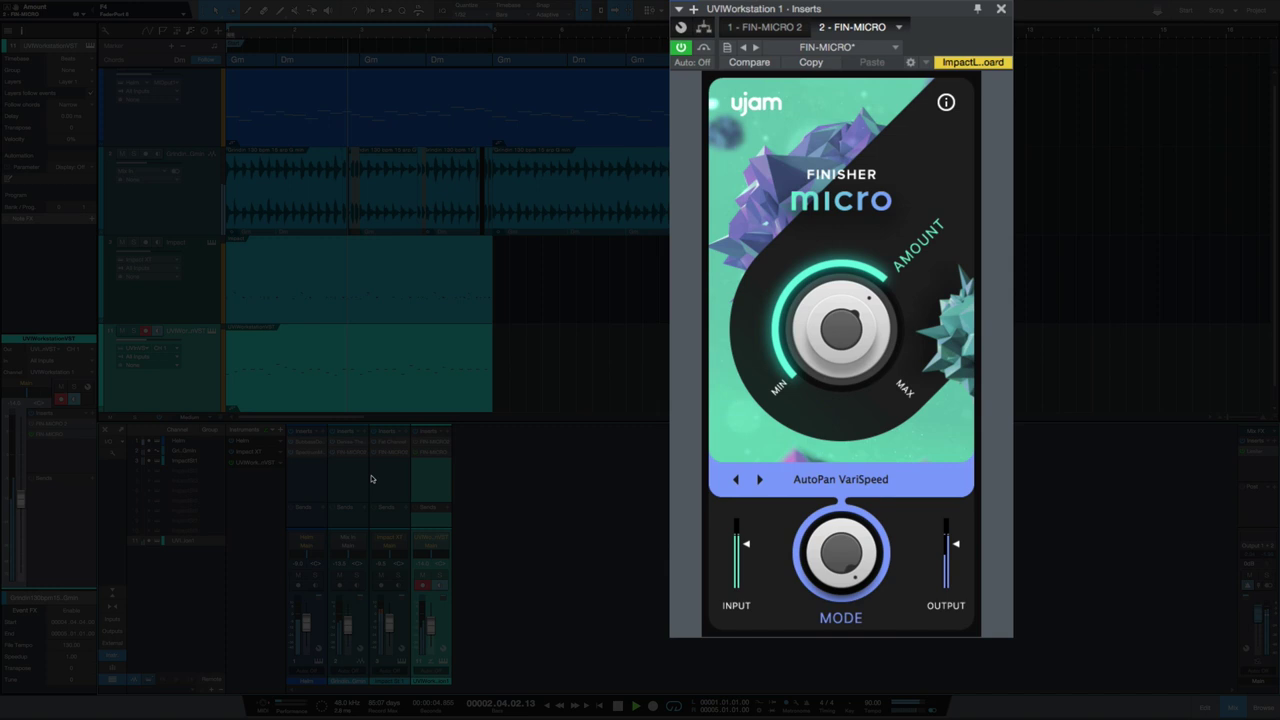
left_click(343, 477)
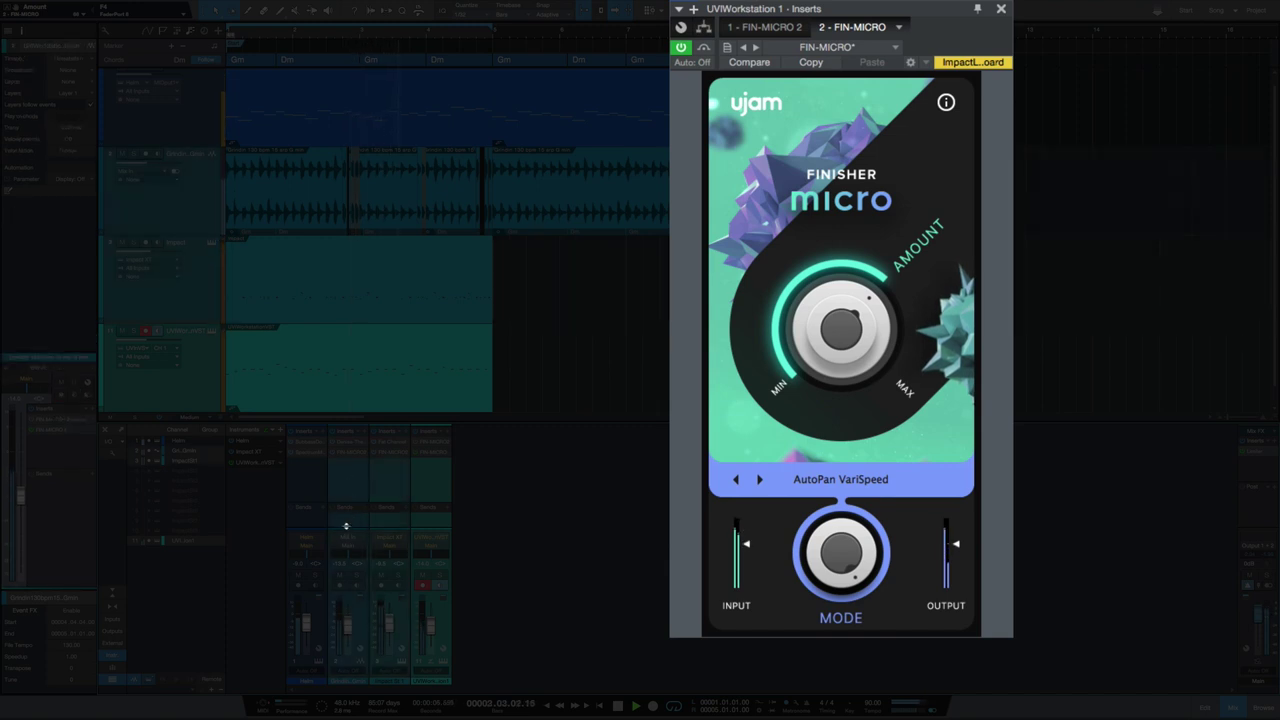
left_click(334, 455)
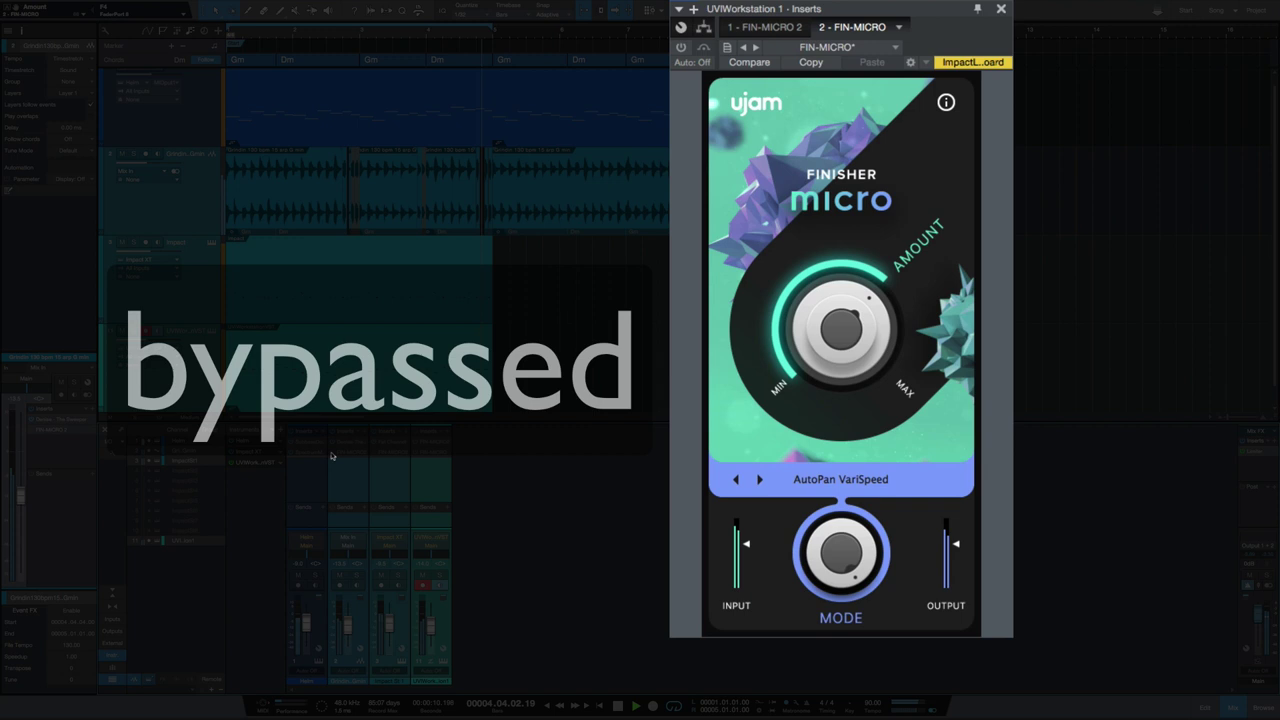
key("space")
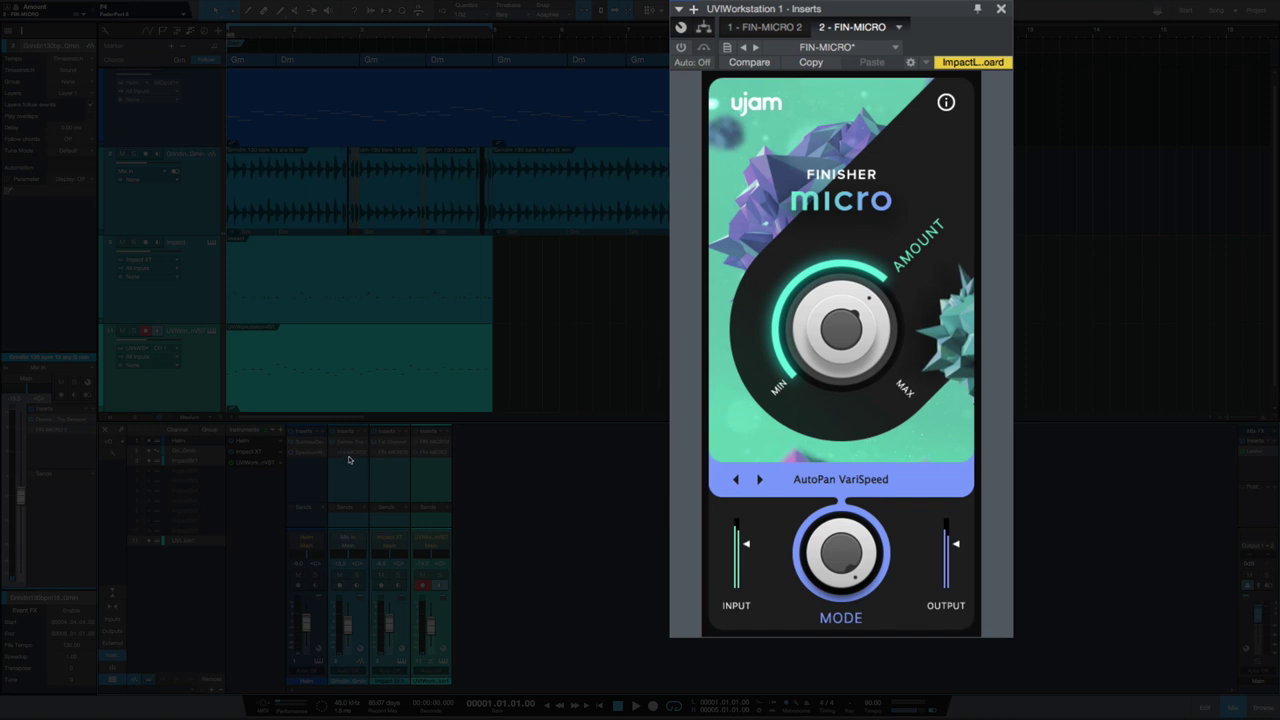
- Select the Impact and Grindin tracks in the mixer
left_click(350, 462)
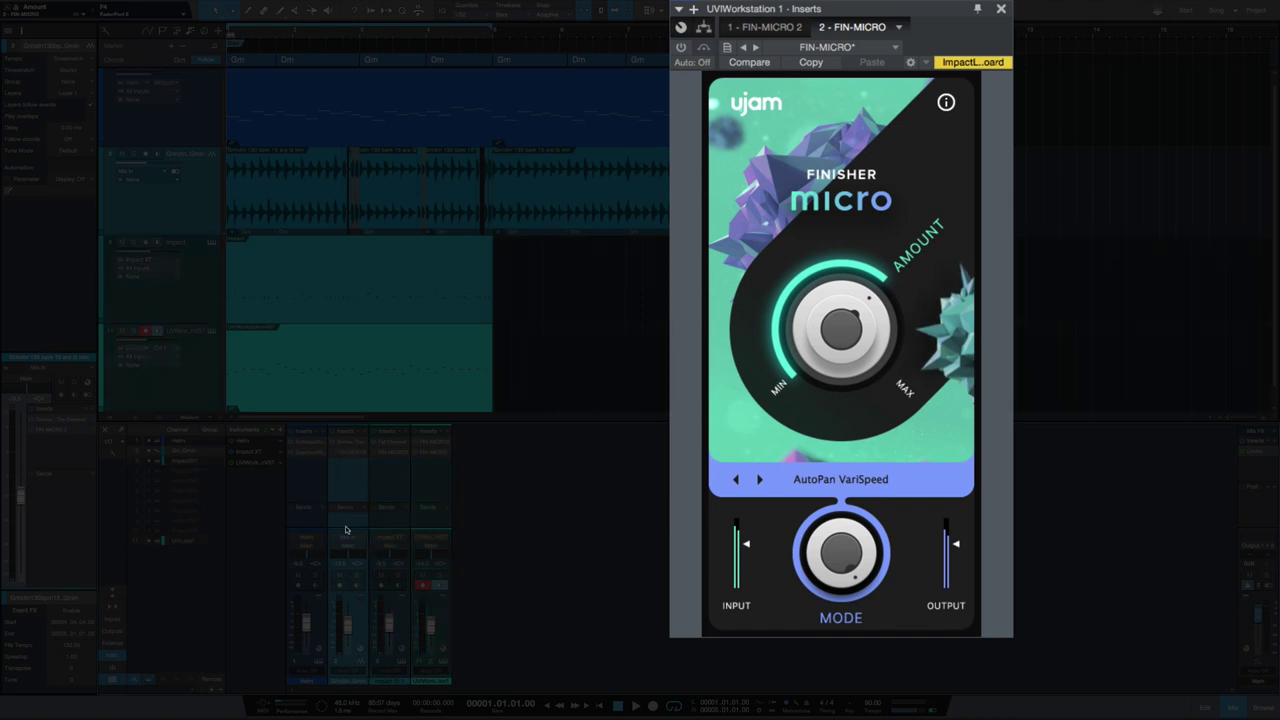
left_click(346, 570)
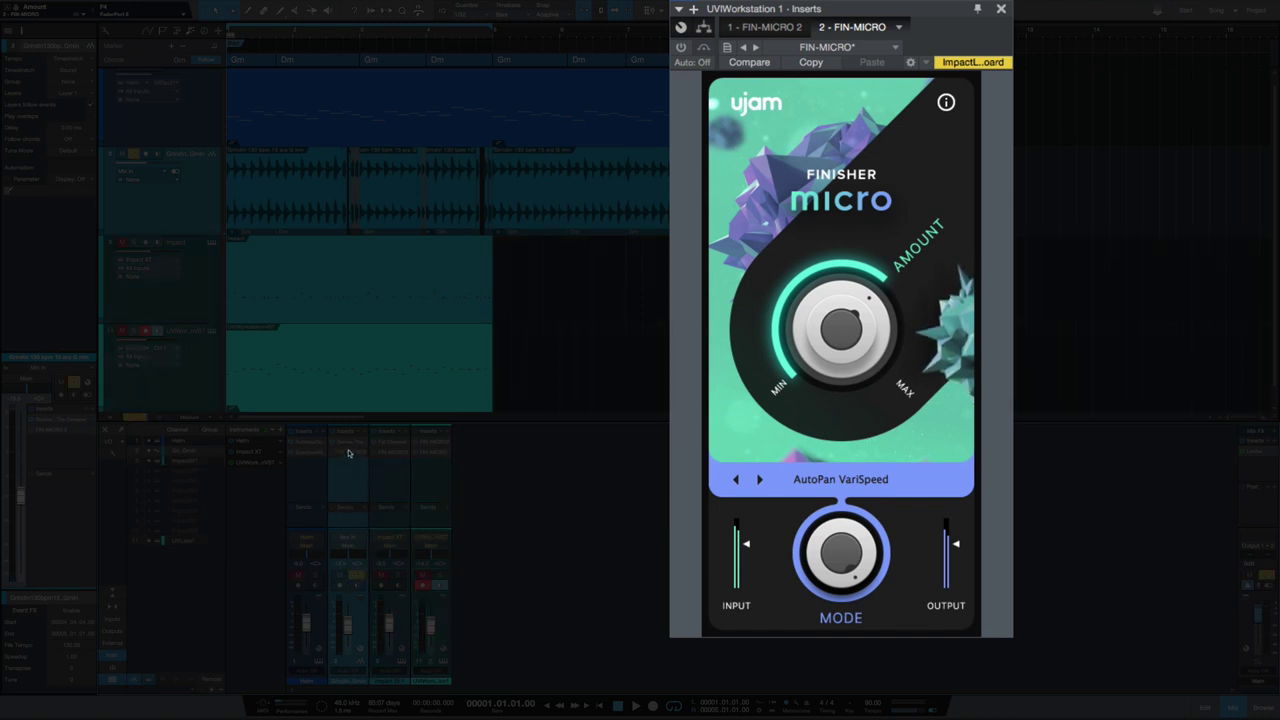
left_click(558, 359)
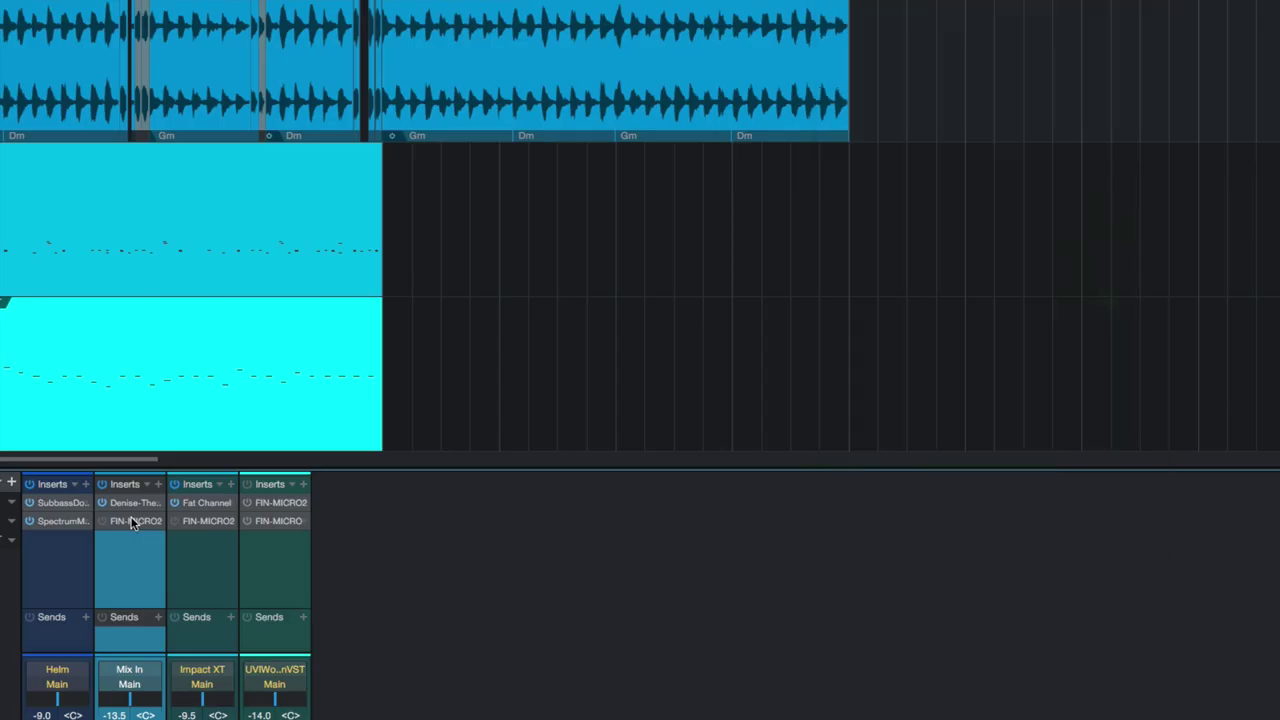
- Switch on the Grindin track's FIN-MICRO 2 and audition Lead Delay while adjusting Amount
left_click(130, 521)
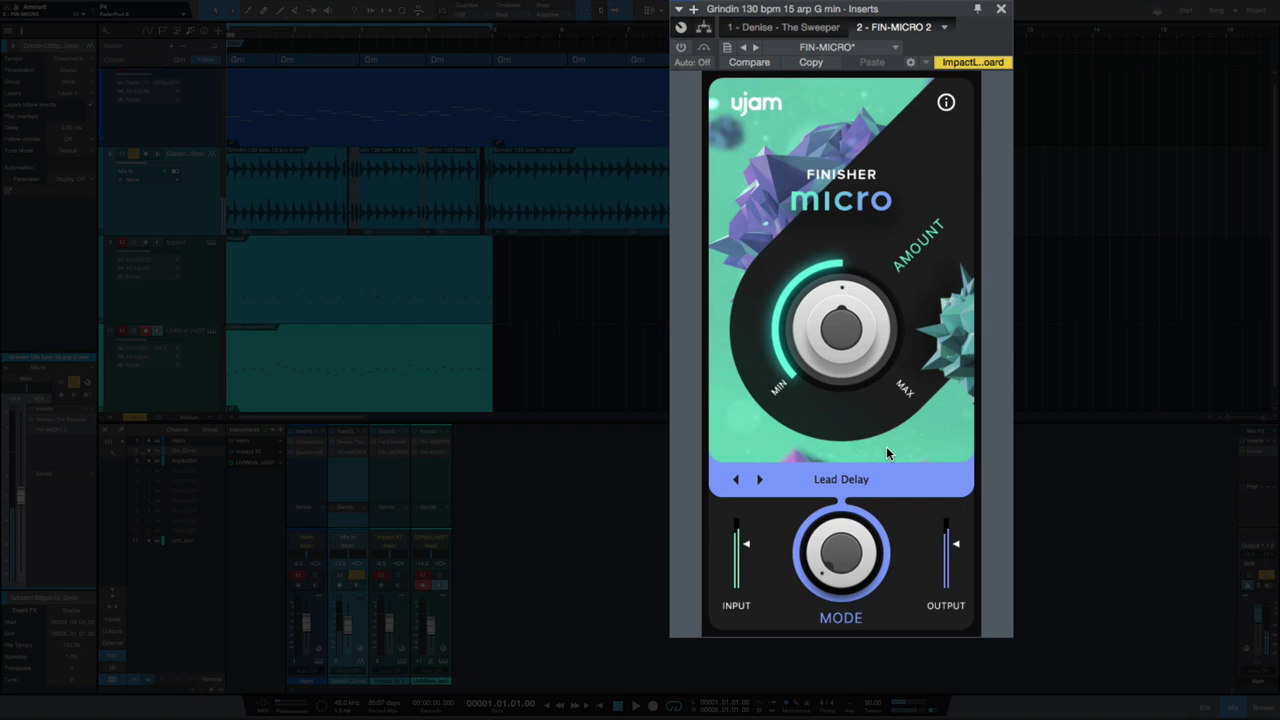
left_click(683, 50)
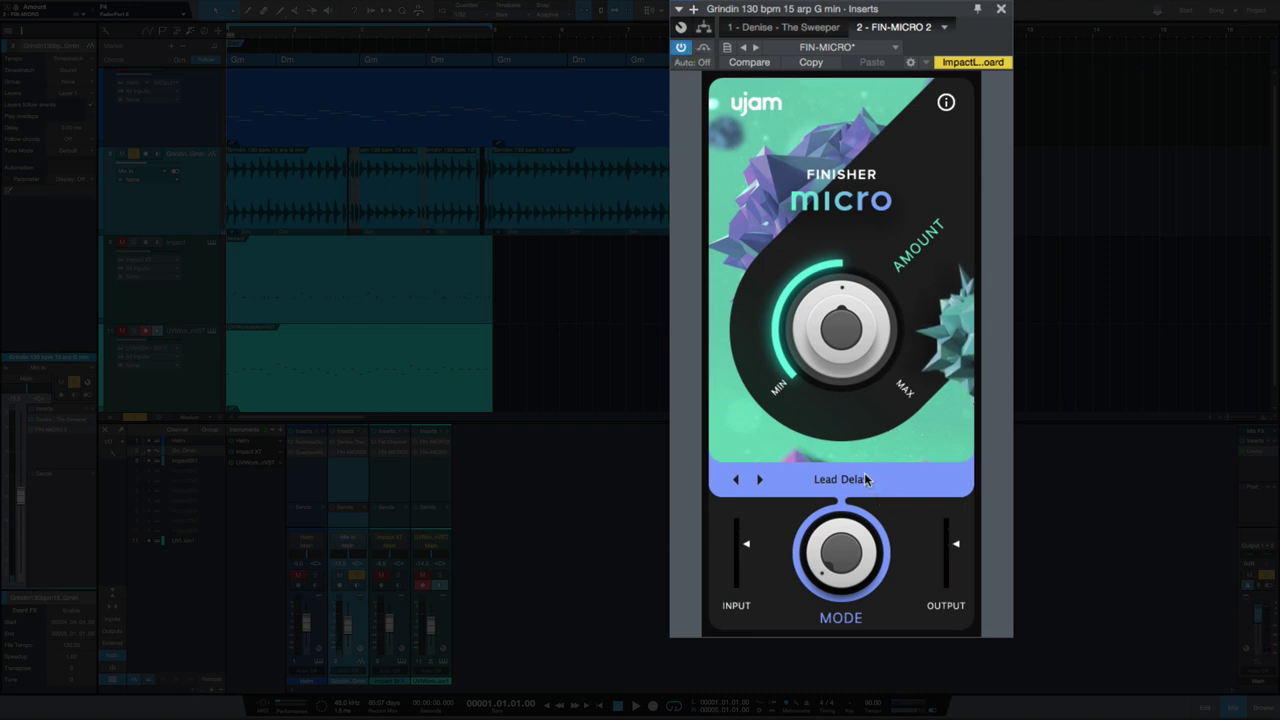
key("space")
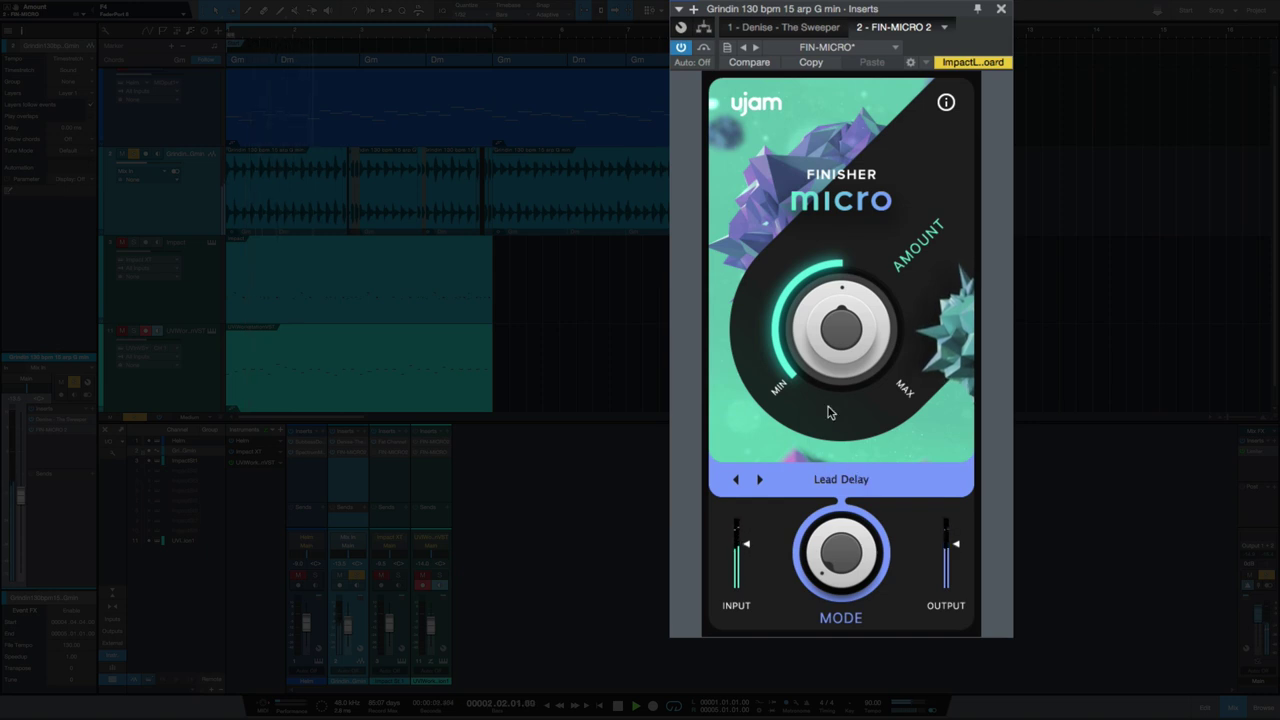
mouse_move(829, 370)
left_mouse_down()
mouse_move(830, 278)
mouse_move(815, 368)
left_mouse_up()
key("space")
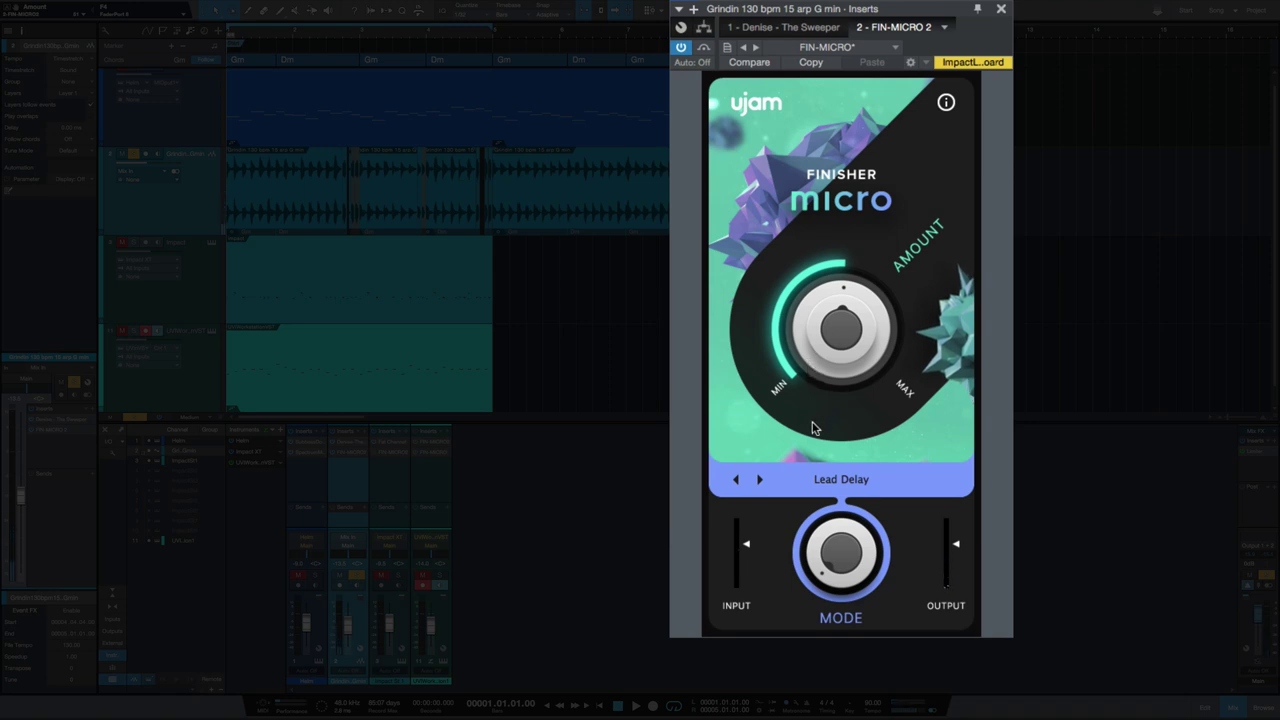
- Choose Infinity from the mode list, start playback, then step to SpaceGrinder with Amount raised
left_click(841, 482)
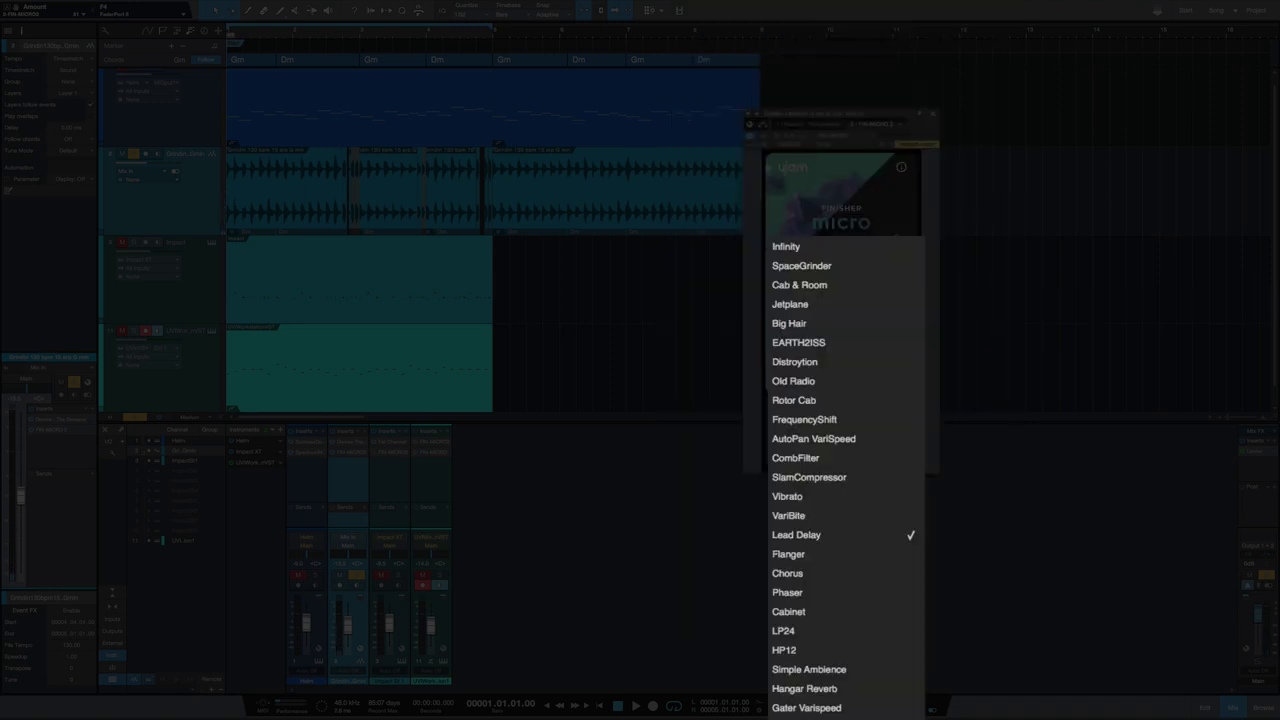
left_click(846, 247)
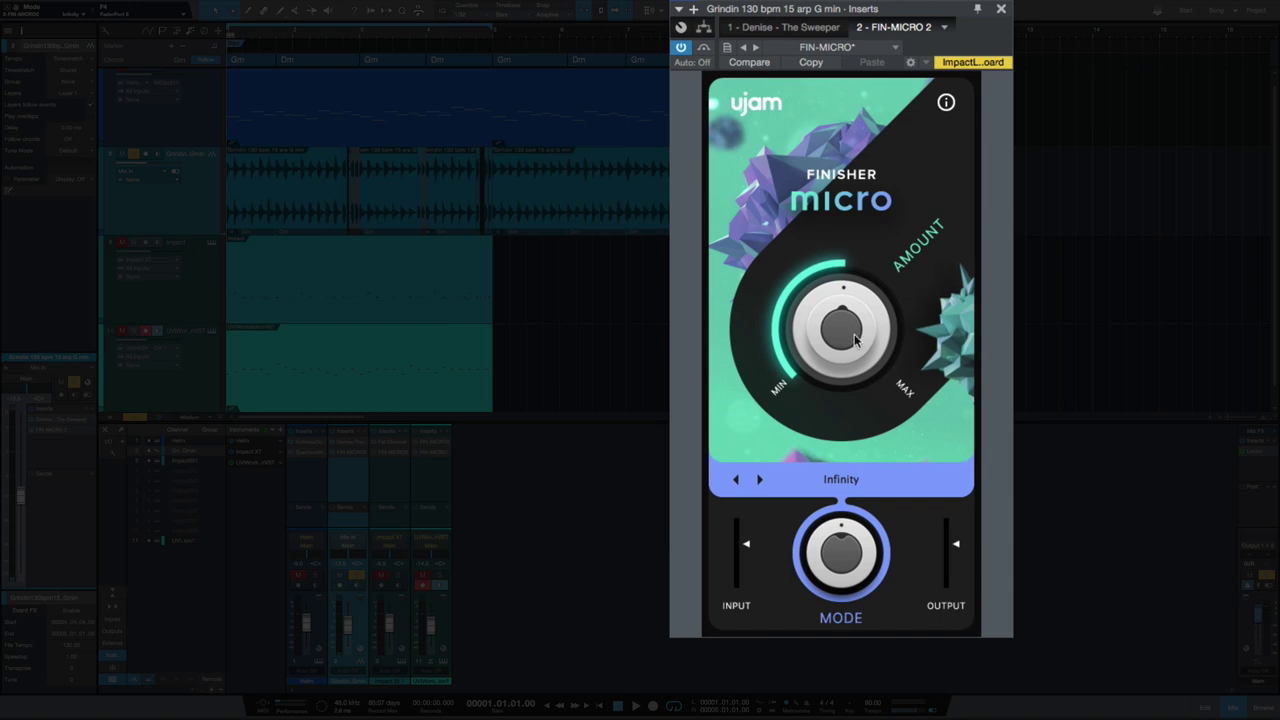
key("space")
left_click_drag(843, 350, 842, 346)
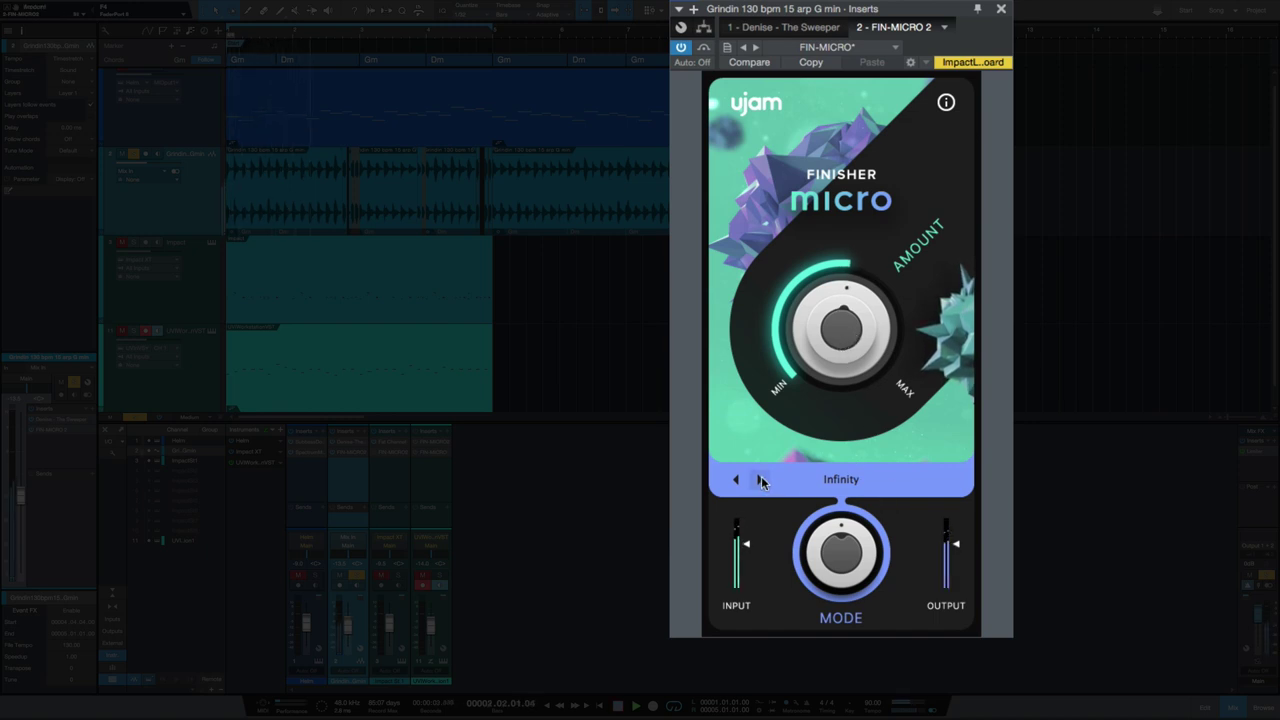
left_click(760, 481)
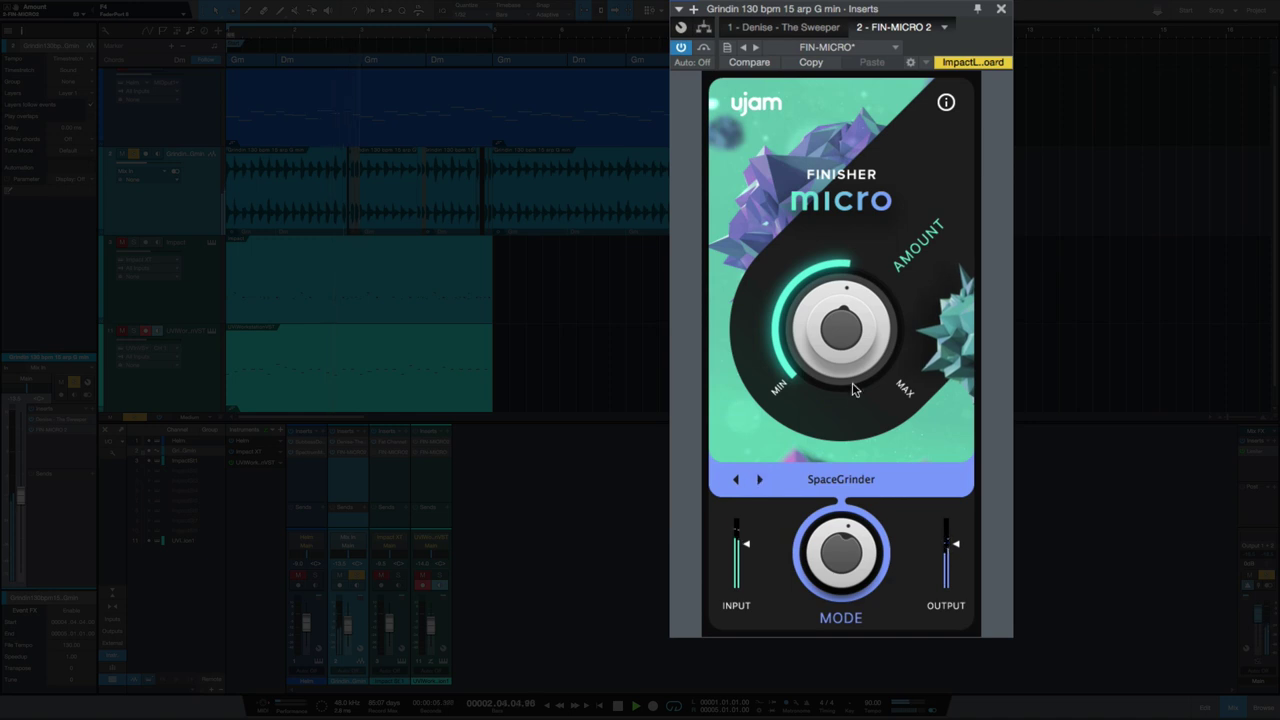
left_click_drag(855, 390, 853, 333)
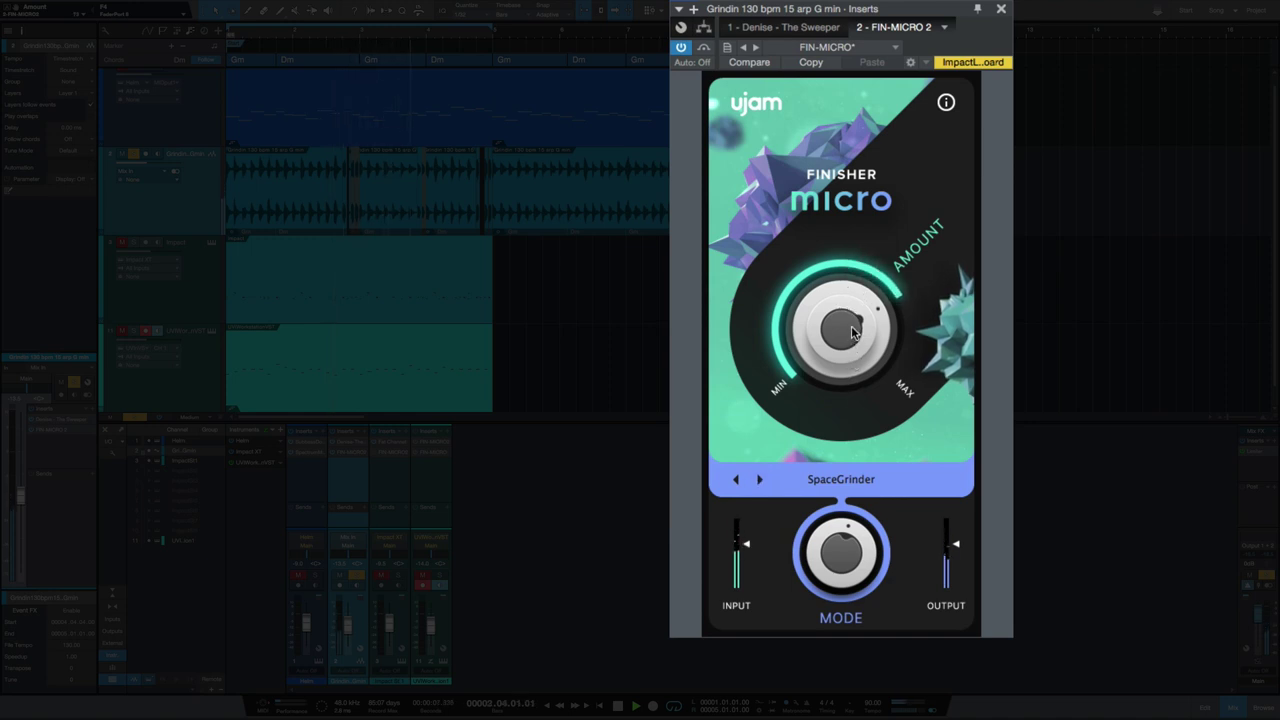
- Step through Cab & Room, Jetplane, Big Hair, EARTH2ISS, Distroytion and Old Radio, lowering Amount
left_click(760, 481)
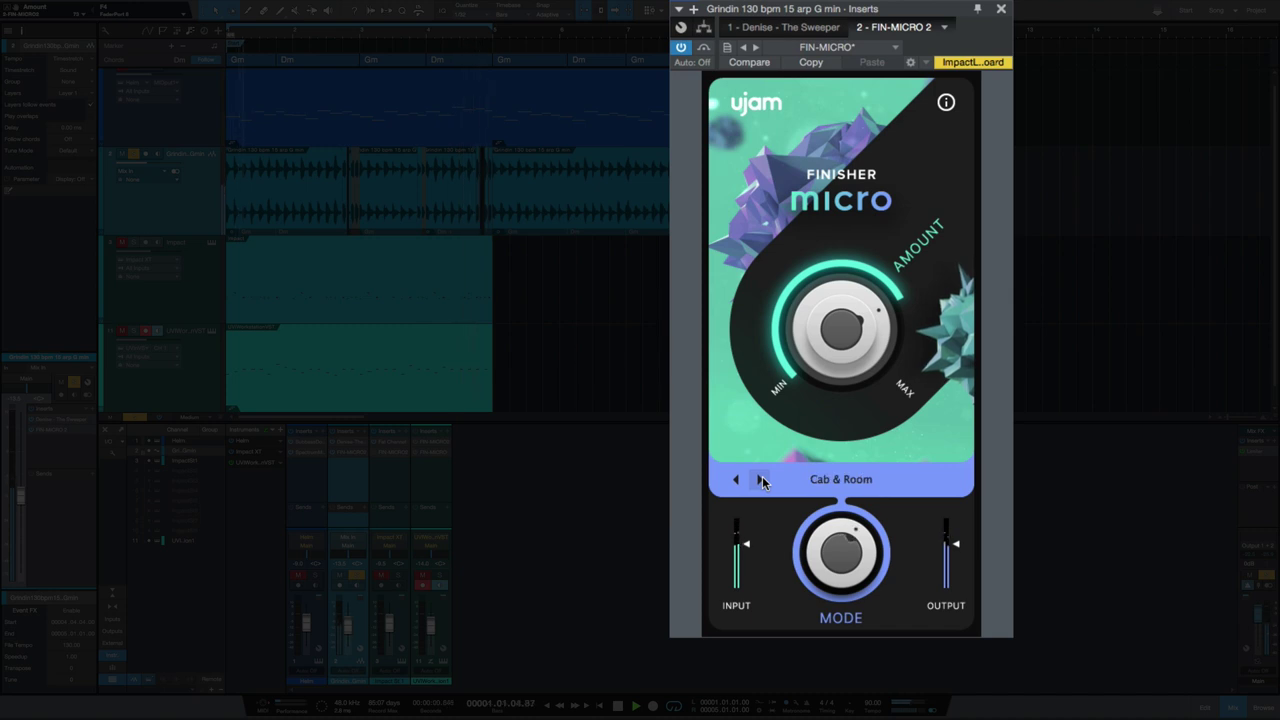
left_click(762, 481)
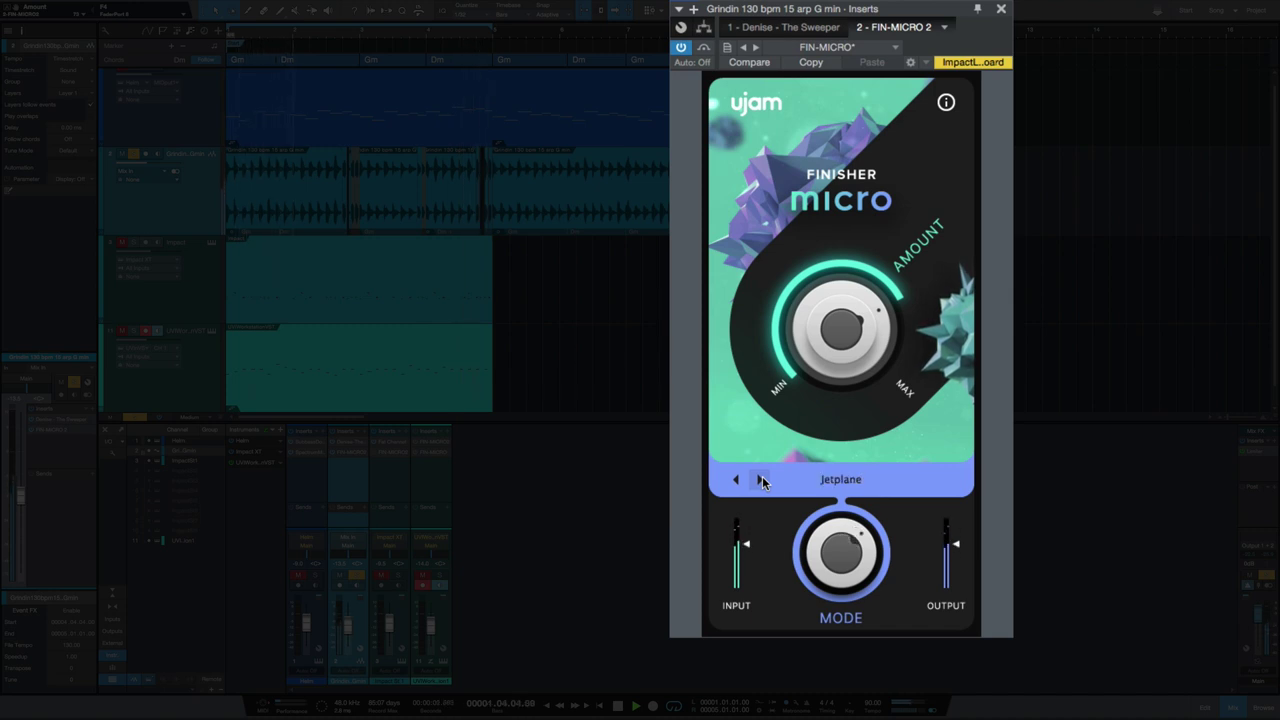
left_click(762, 481)
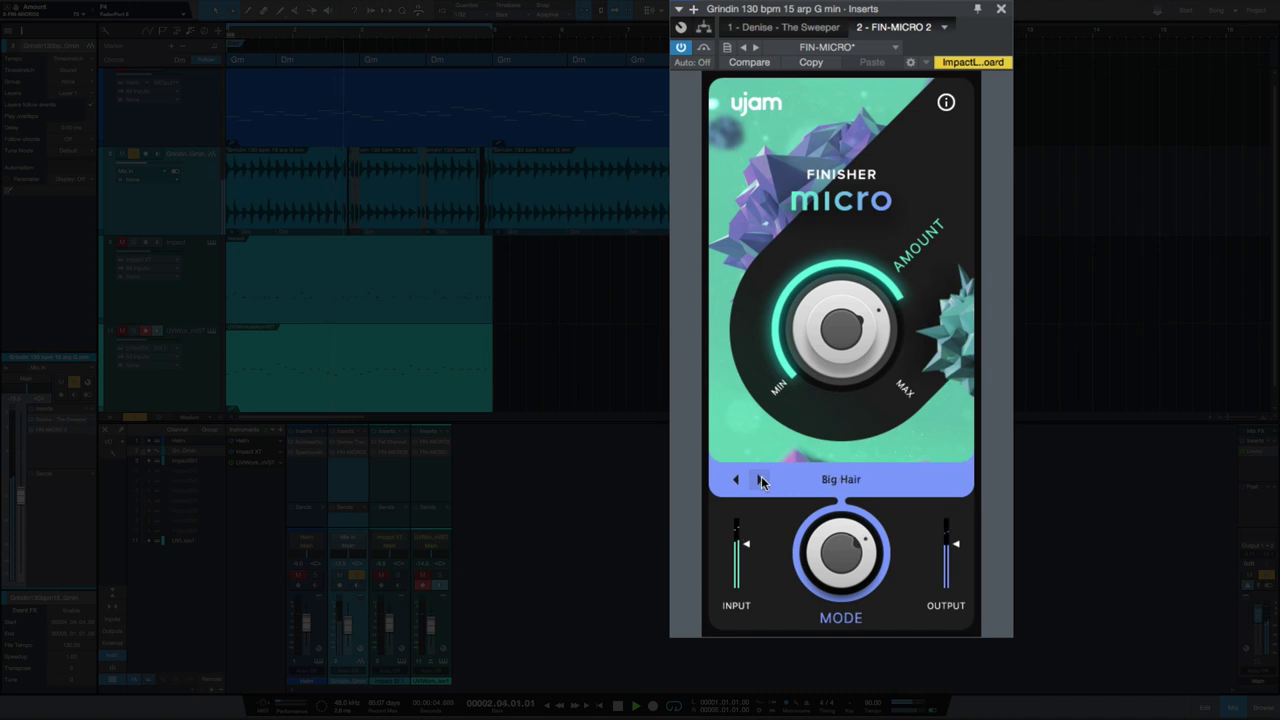
left_click(762, 481)
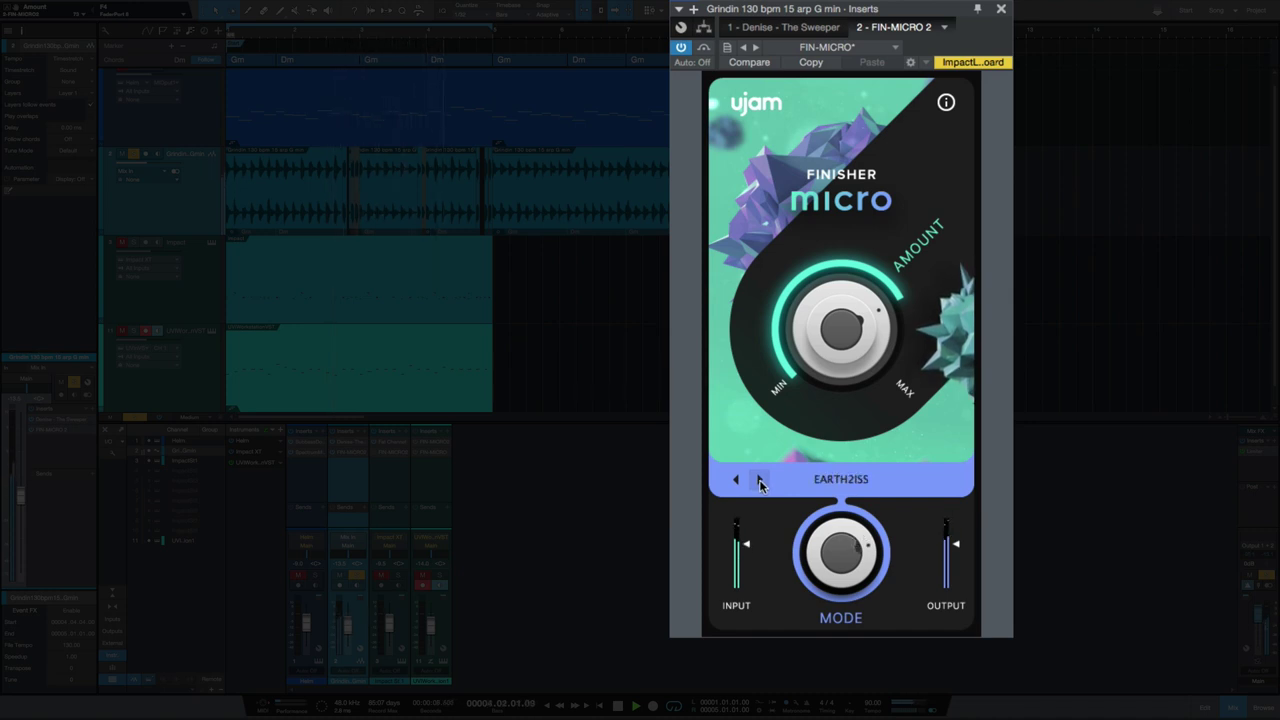
left_click(762, 481)
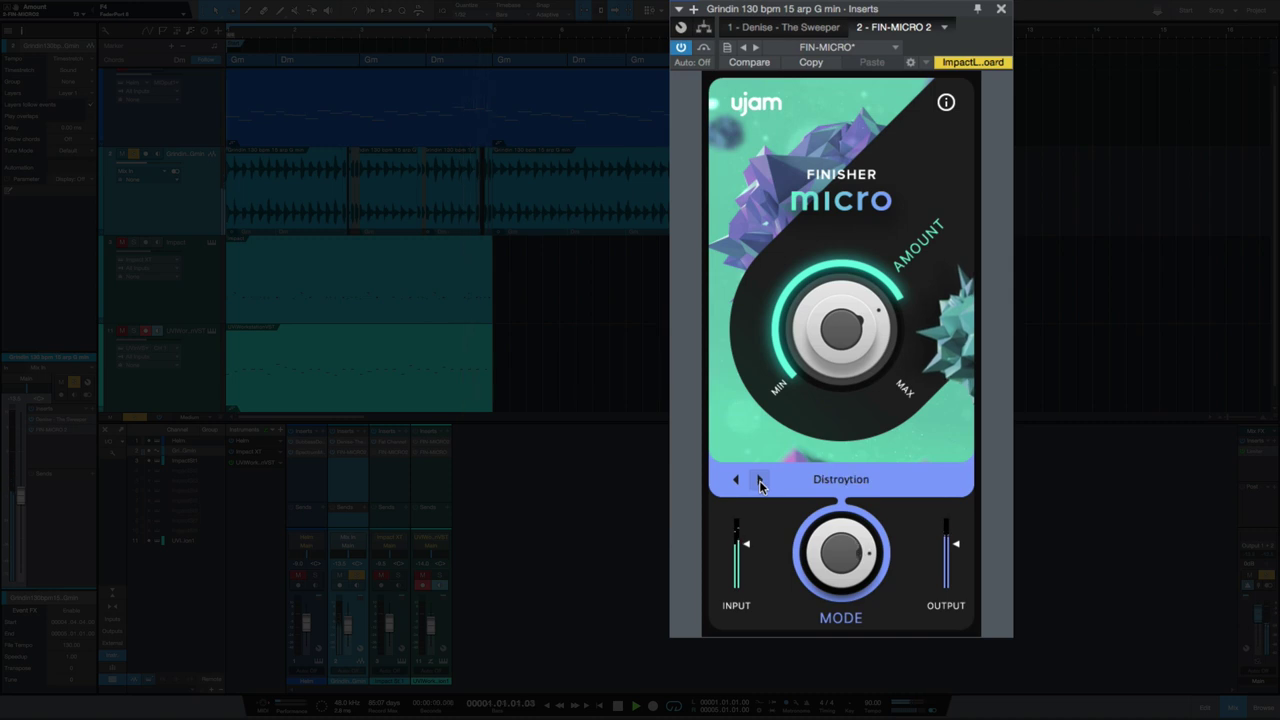
left_click(760, 481)
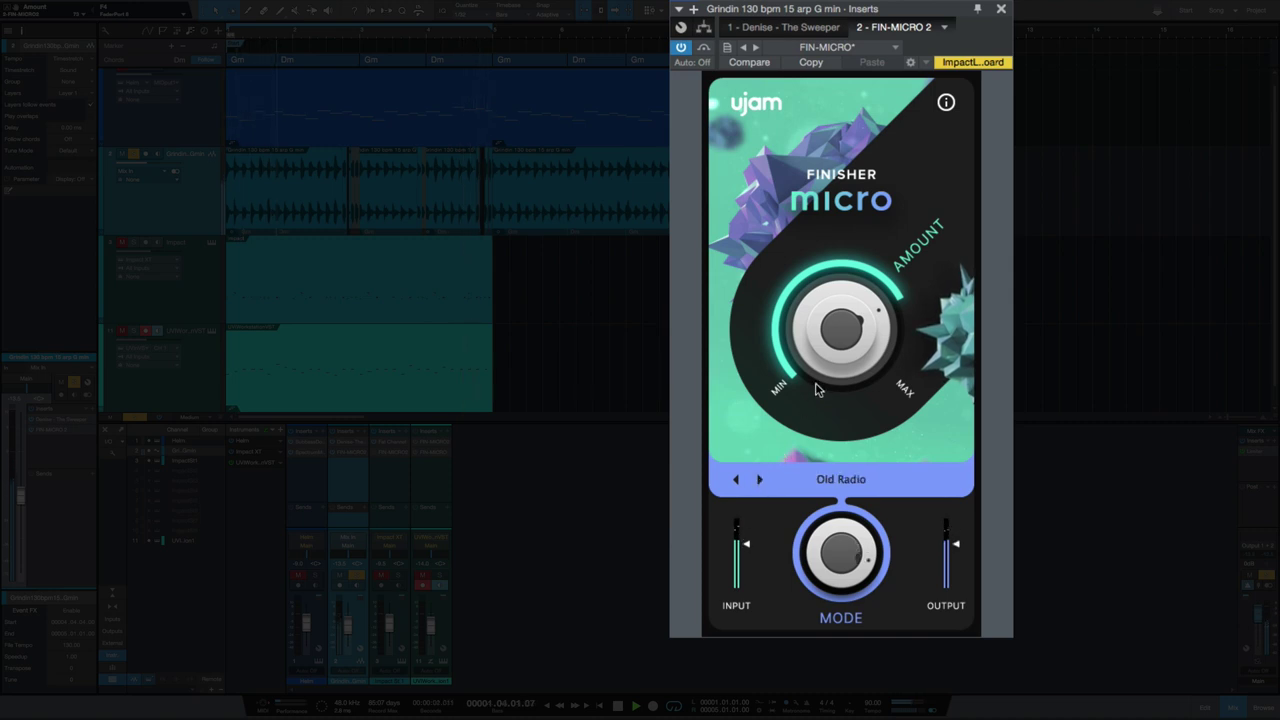
left_click_drag(828, 405, 824, 421)
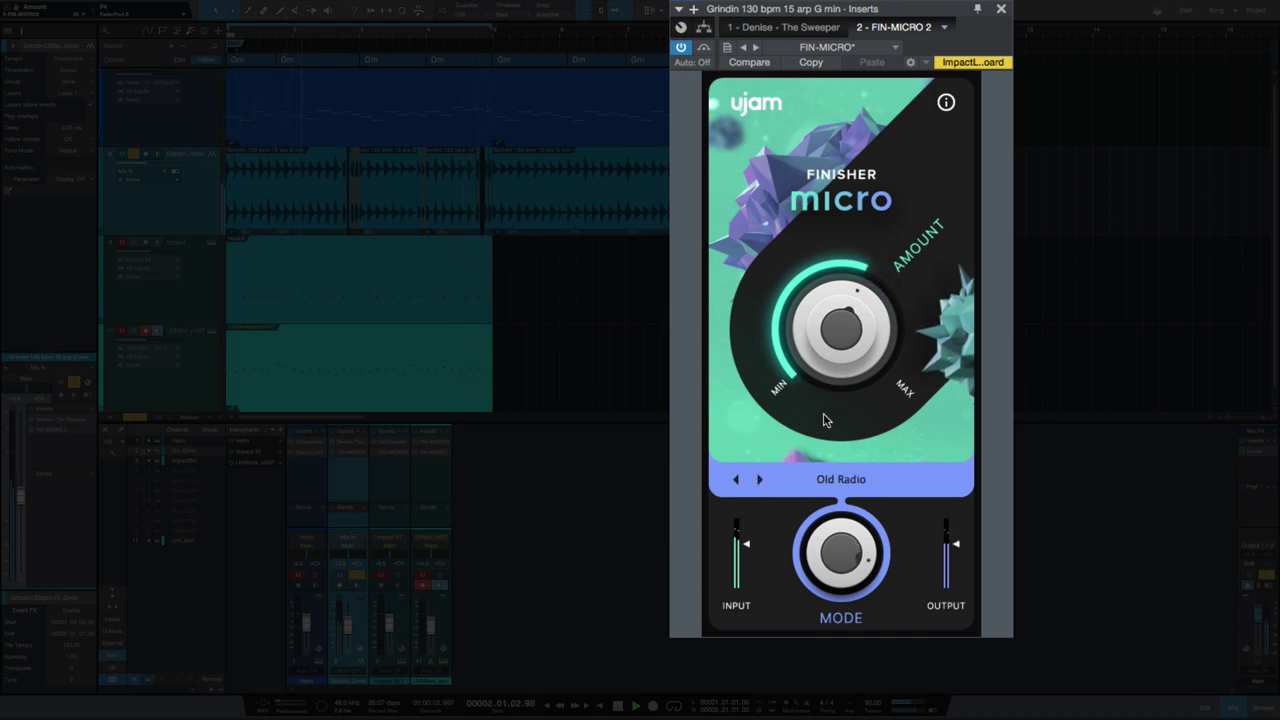
- Step through Rotor Cab, FrequencyShift, AutoPan VariSpeed, CombFilter, SlamCompressor, Vibrato, VariBite, Lead Delay, Flanger
left_click(760, 481)
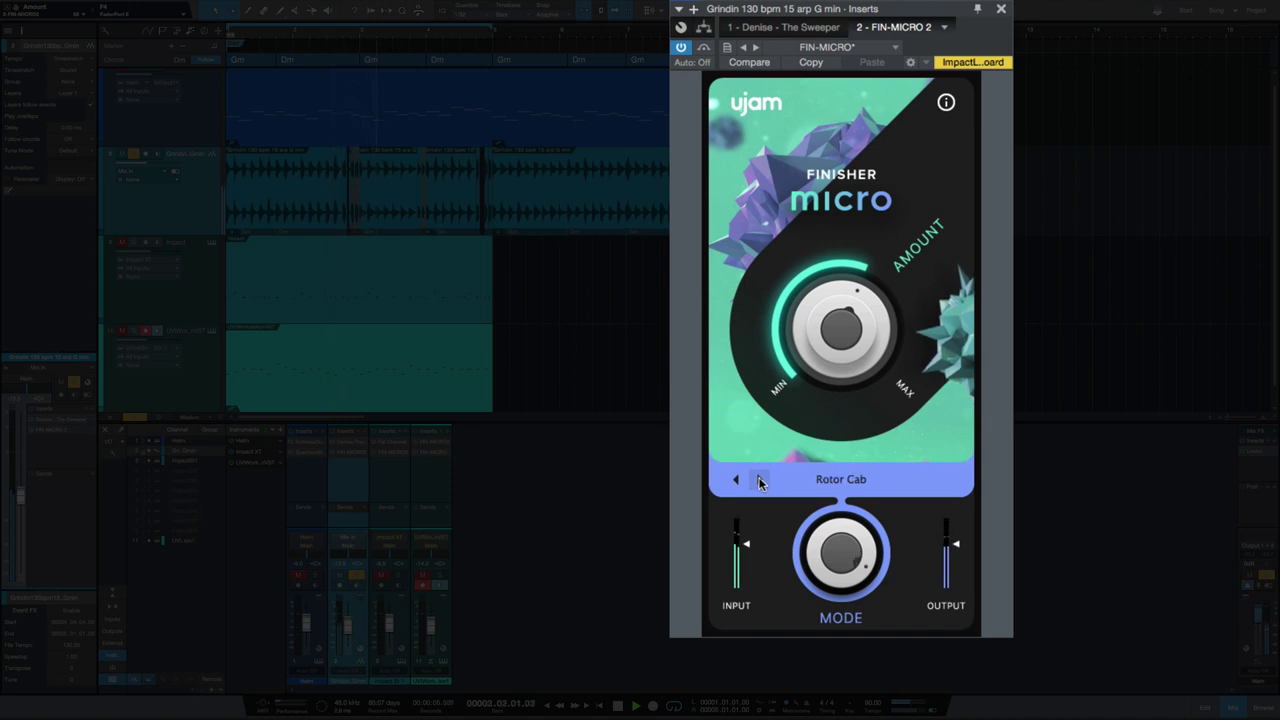
left_click(760, 481)
left_click(760, 481)
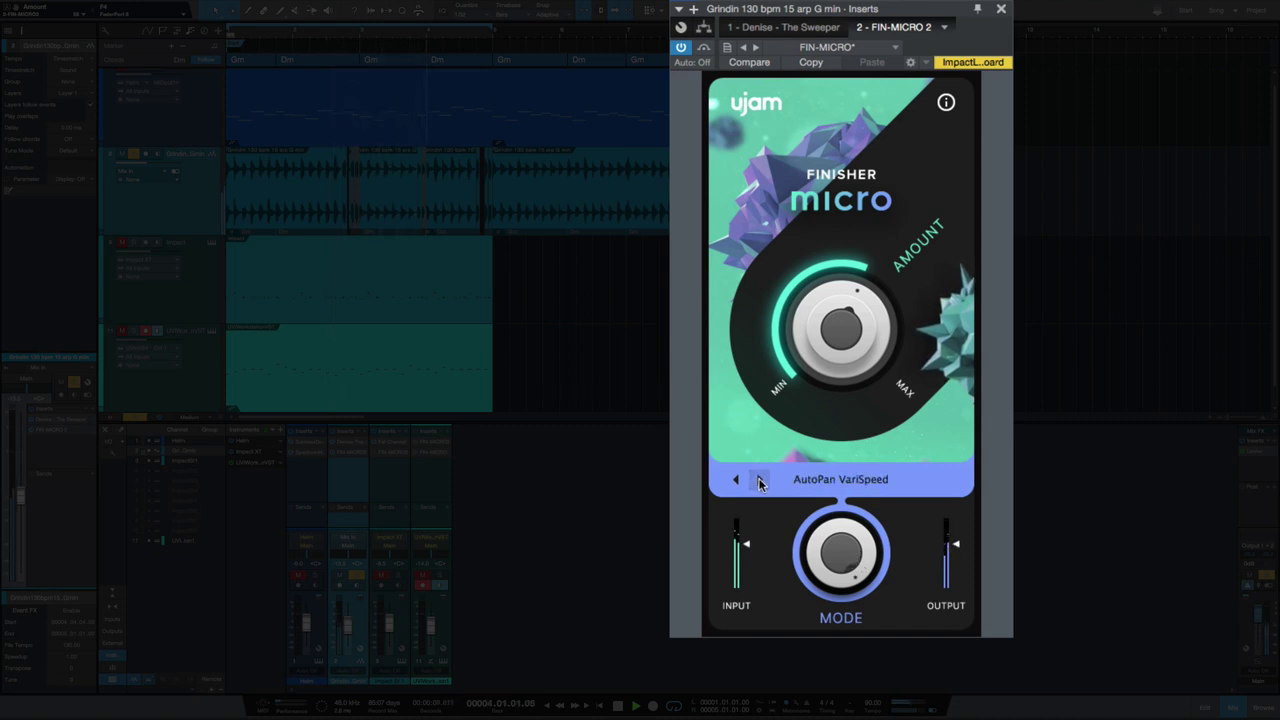
left_click(760, 481)
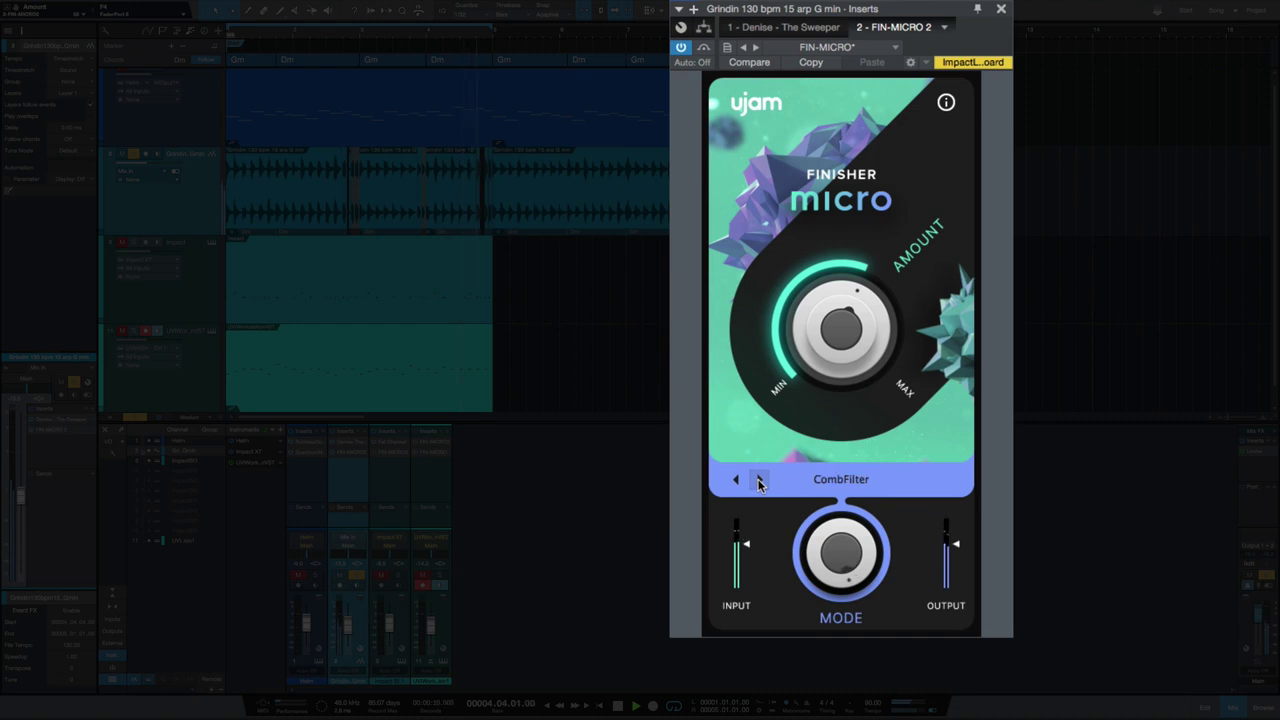
left_click(760, 481)
left_click(760, 481)
left_click(760, 481)
left_click(760, 481)
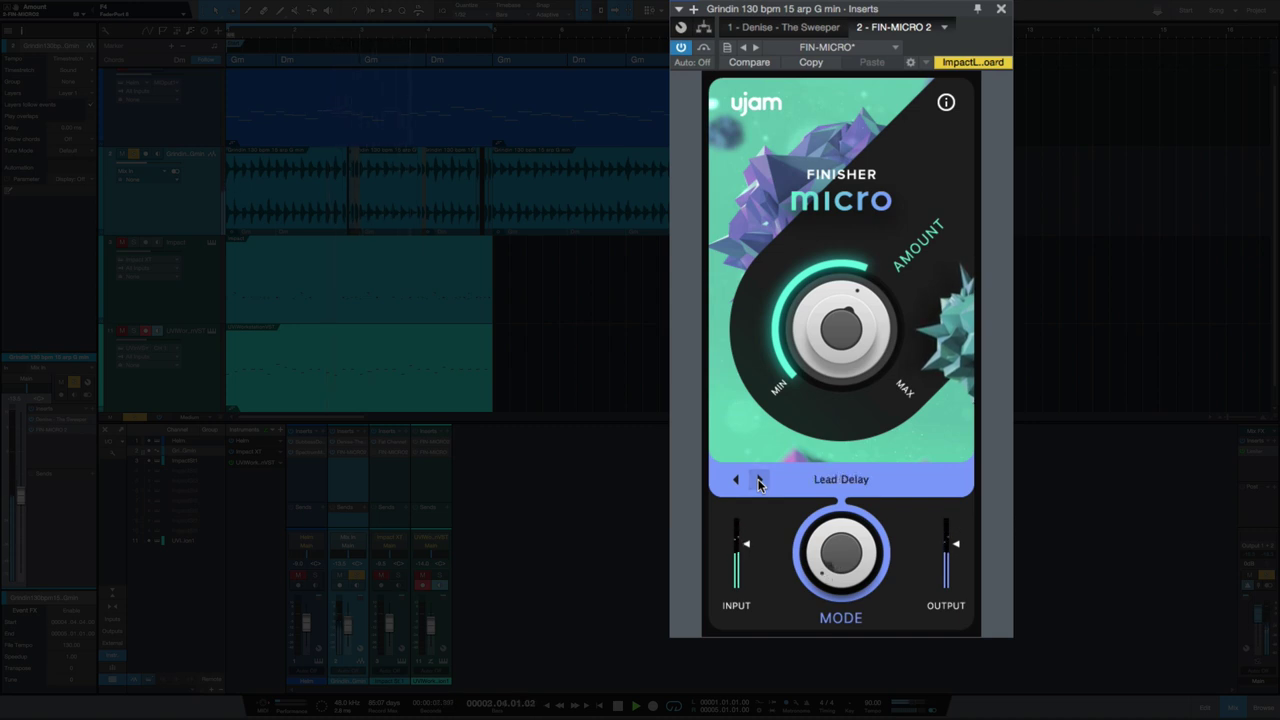
left_click(760, 481)
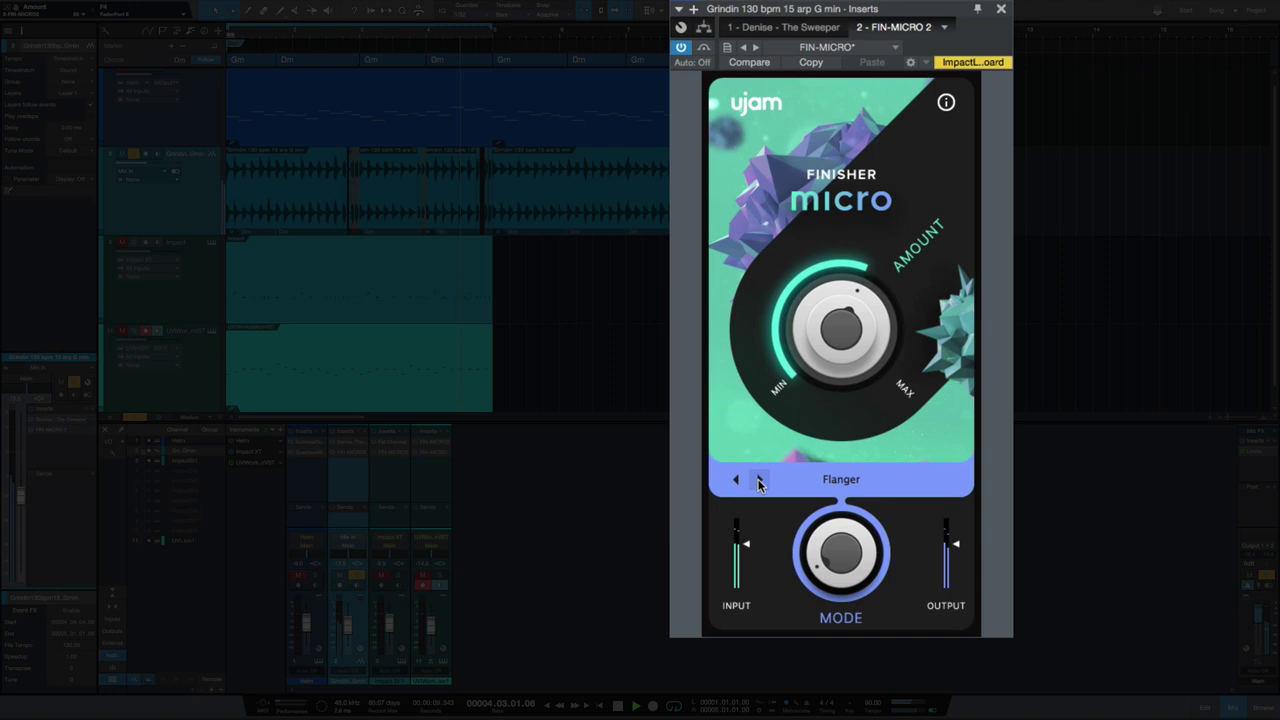
- Step through Chorus to Hangar Reverb and Infinity, then return to Gater Varispeed
left_click(759, 482)
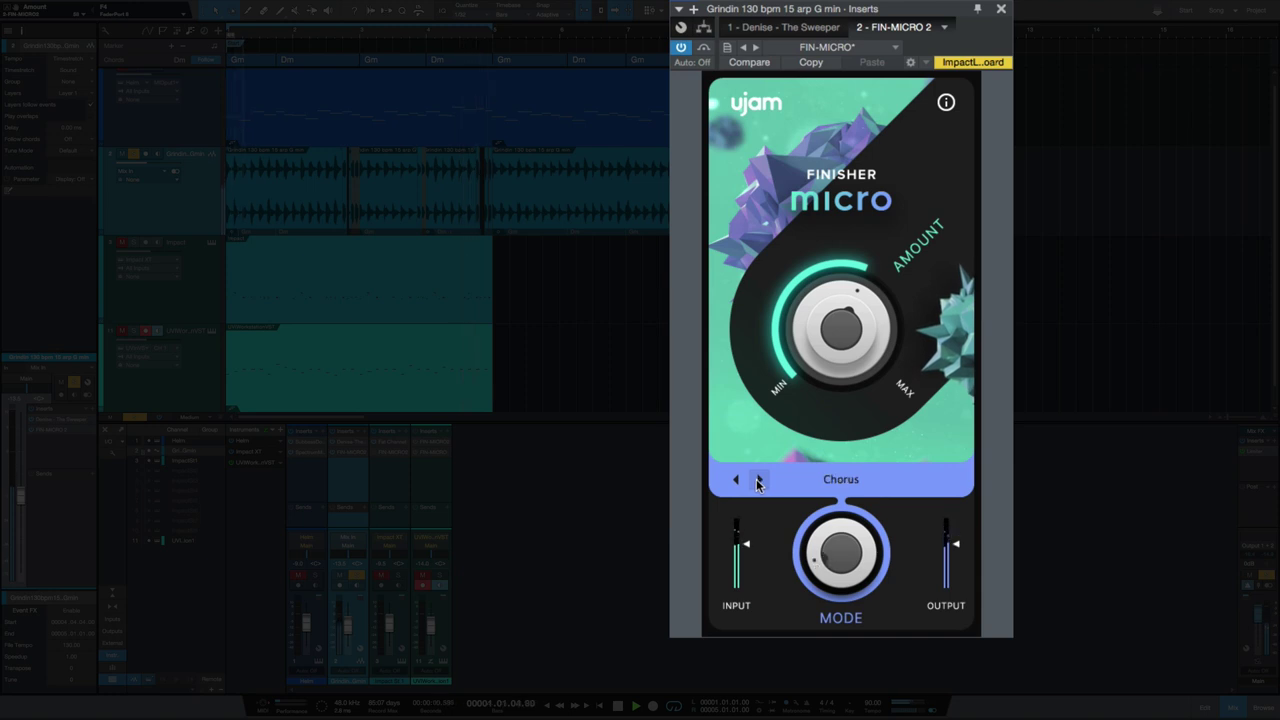
left_click(759, 482)
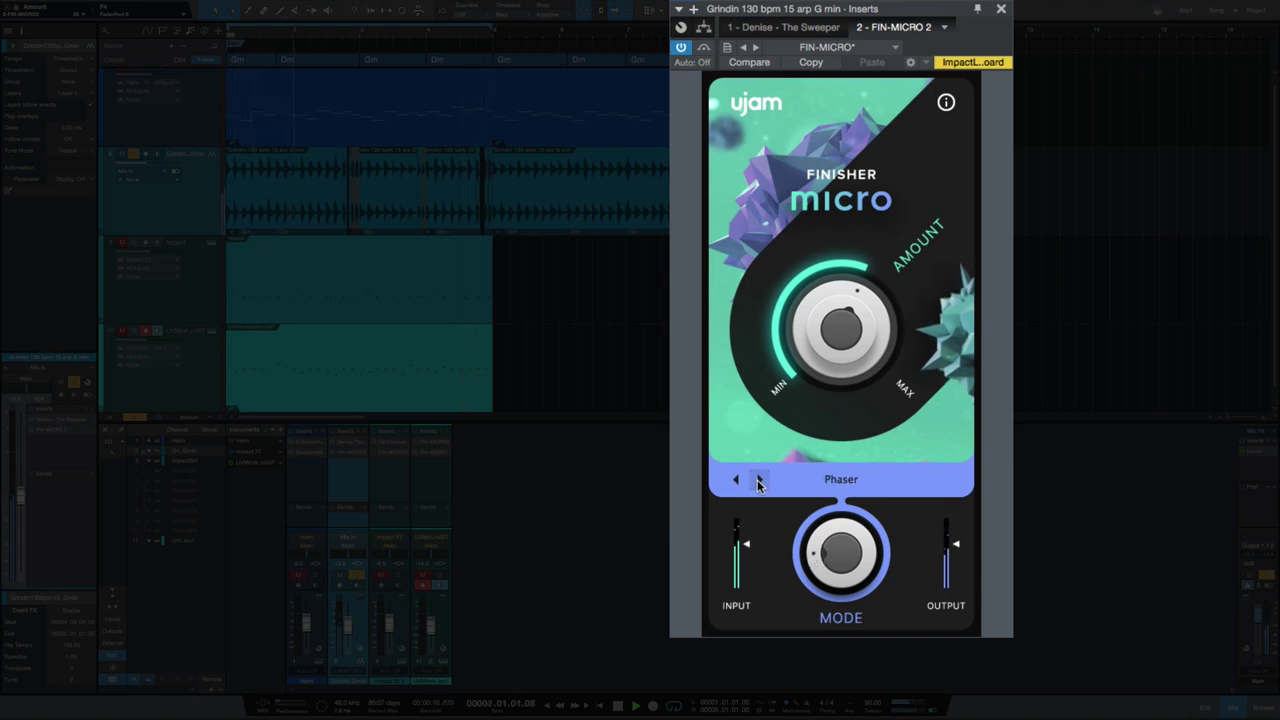
left_click(759, 482)
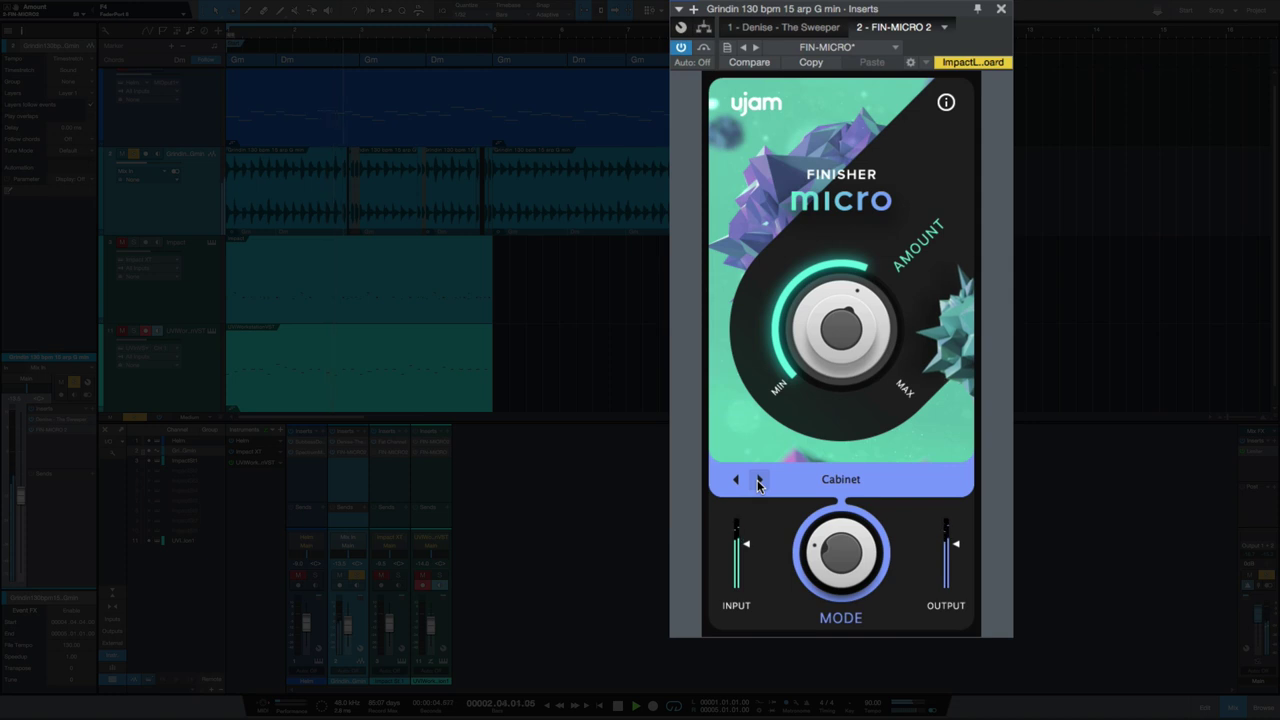
left_click(759, 482)
left_click(759, 482)
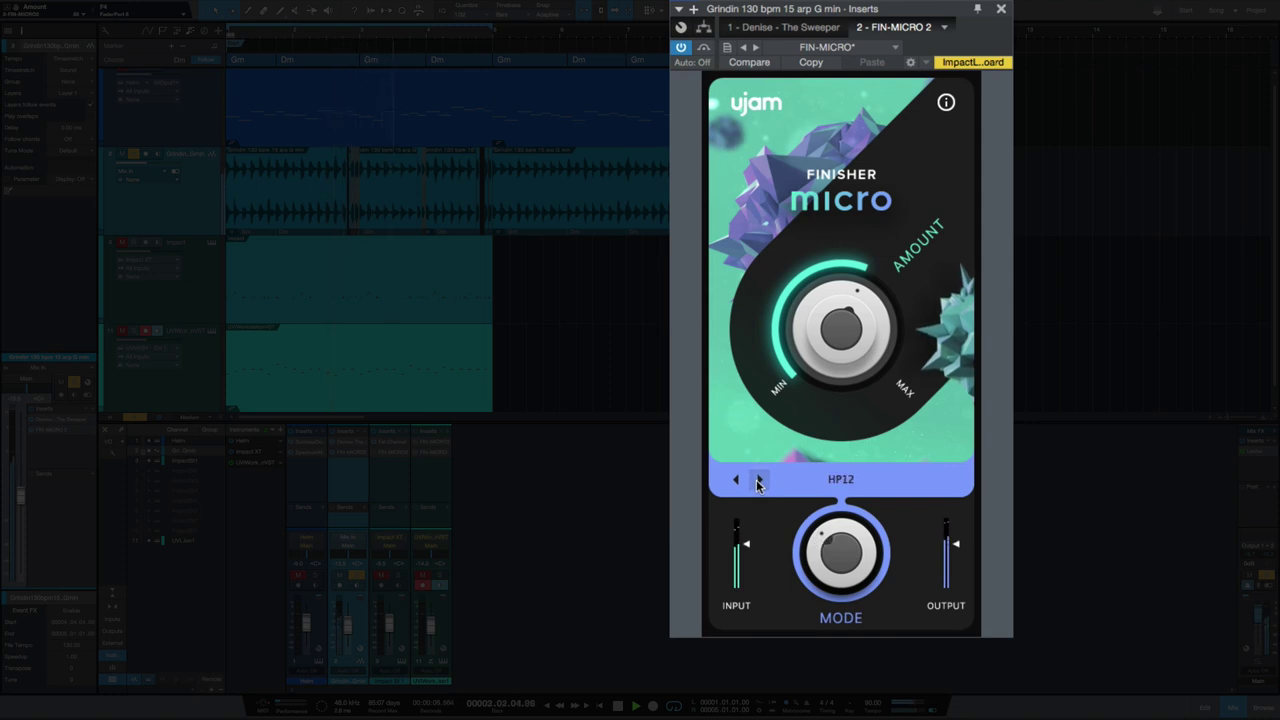
left_click(759, 482)
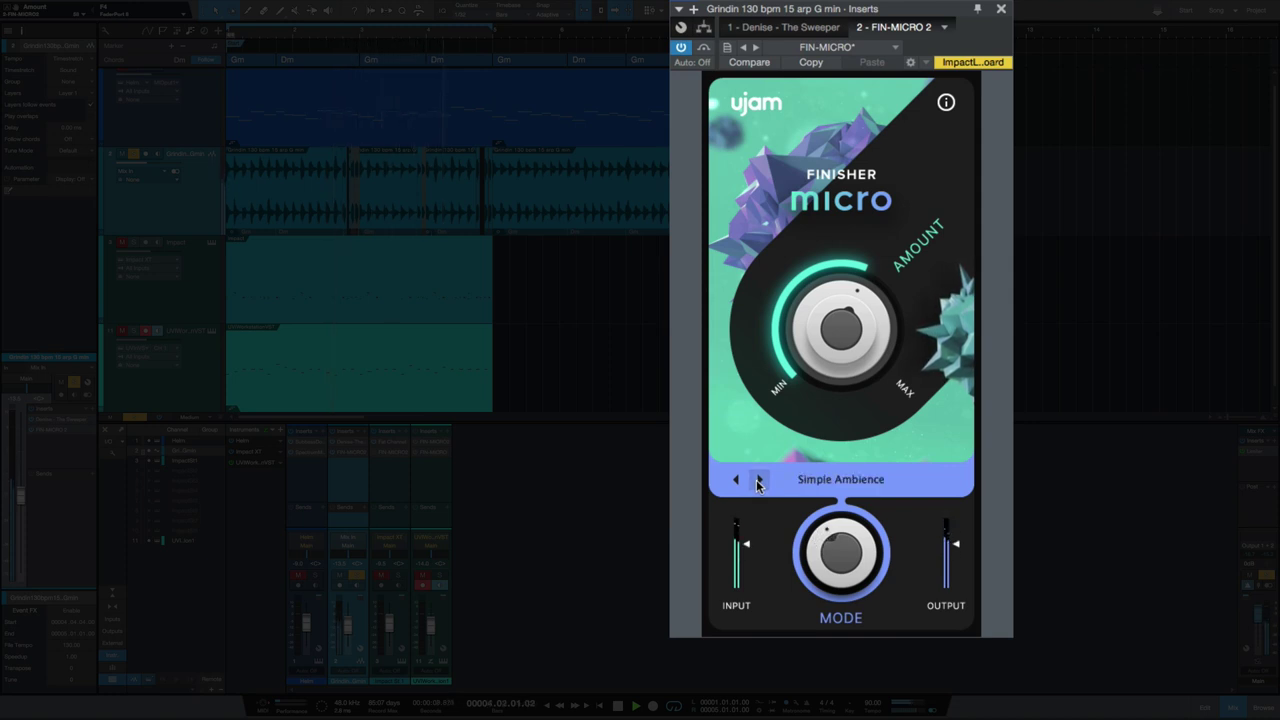
left_click(759, 482)
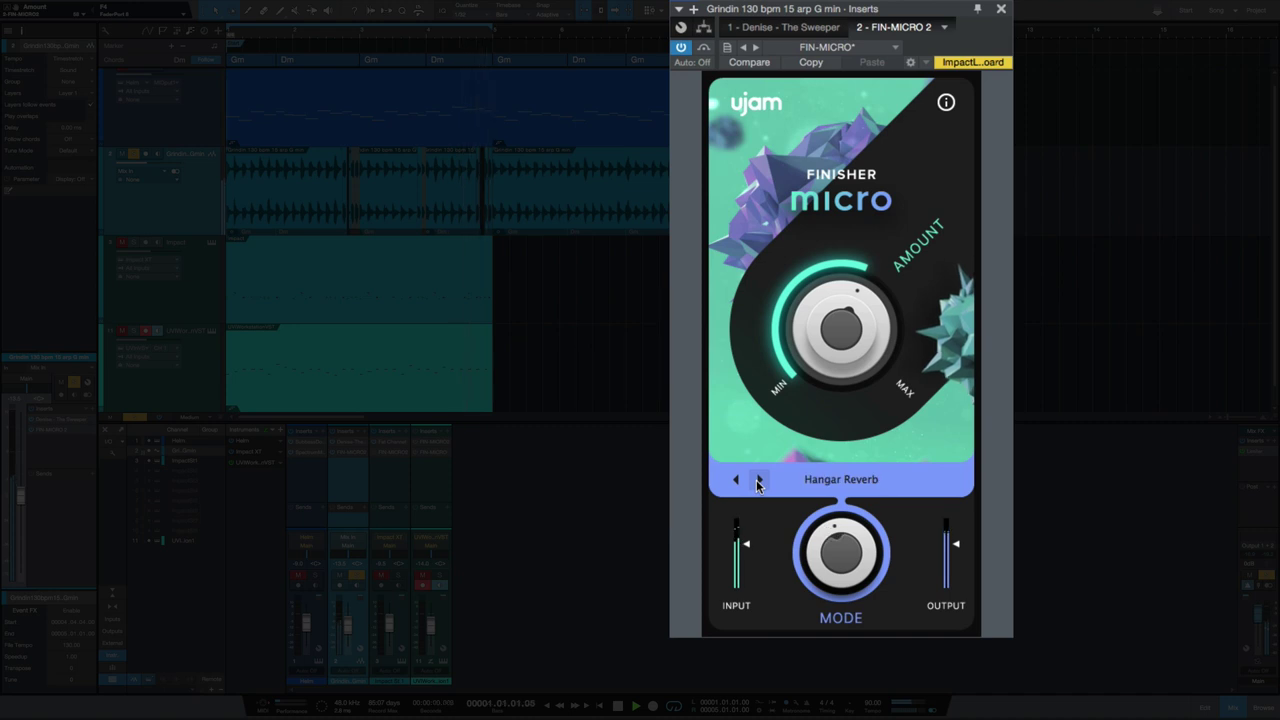
left_click(759, 482)
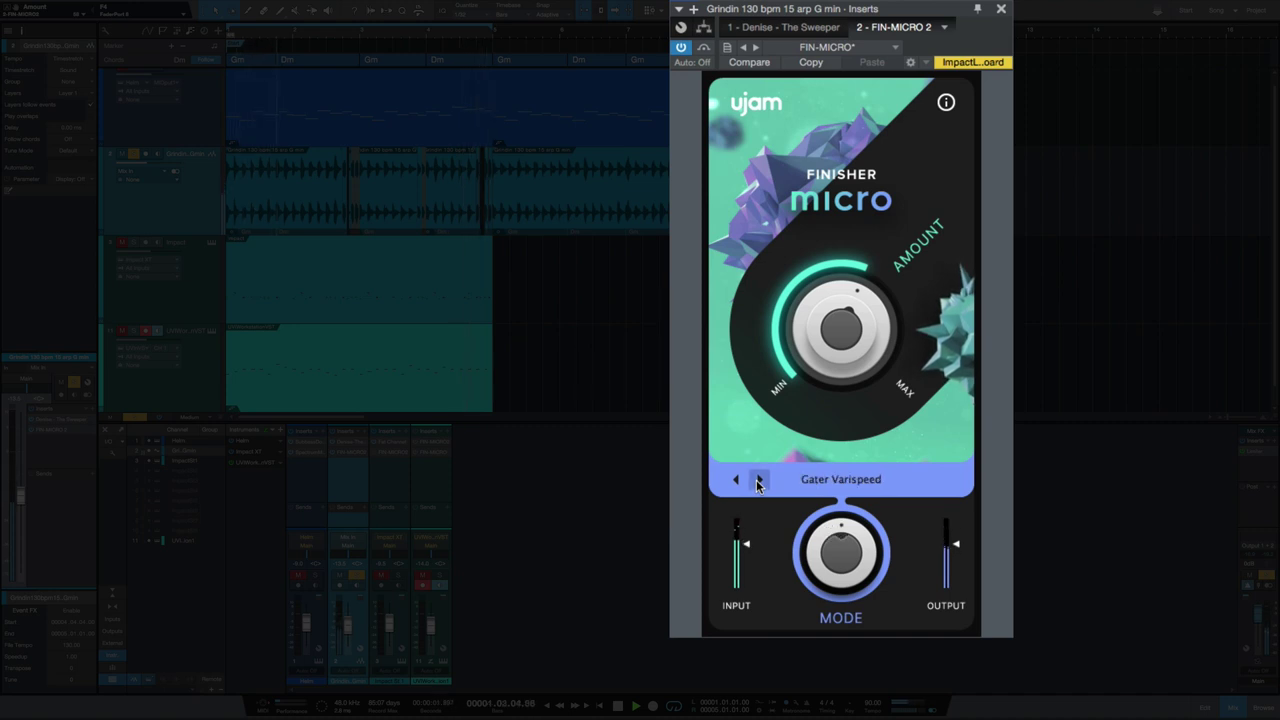
left_click(759, 482)
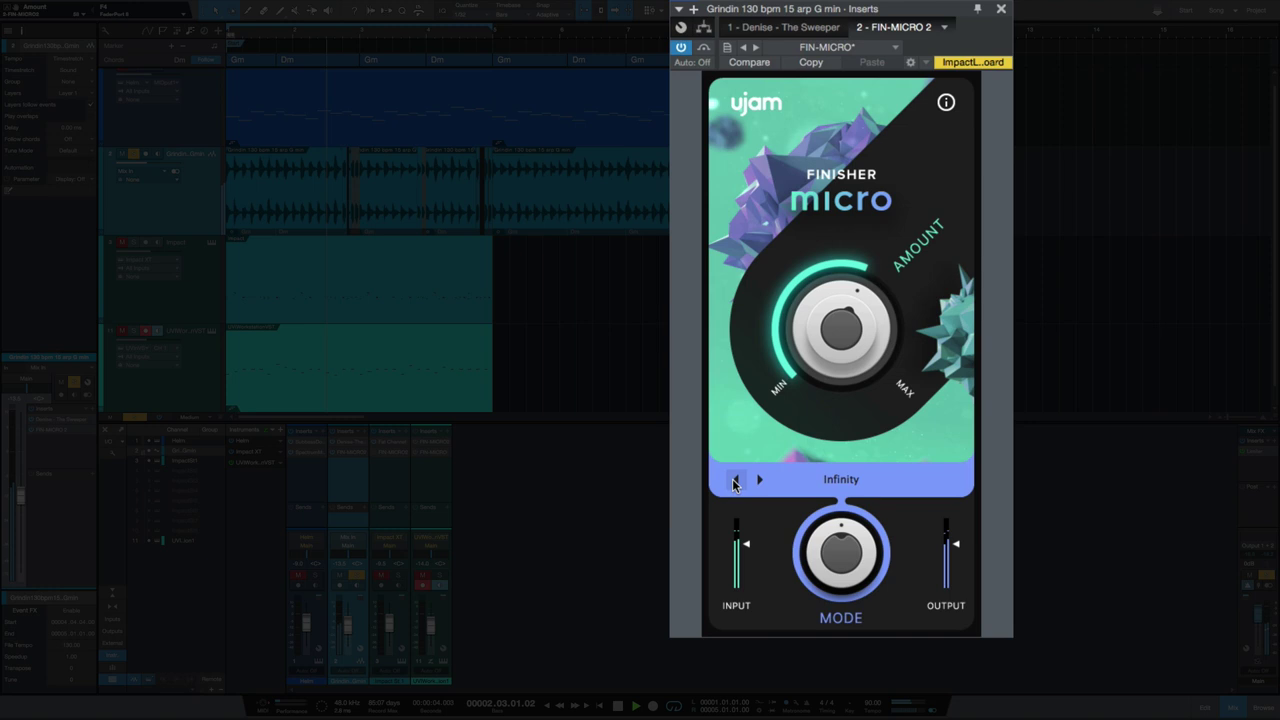
left_click(734, 480)
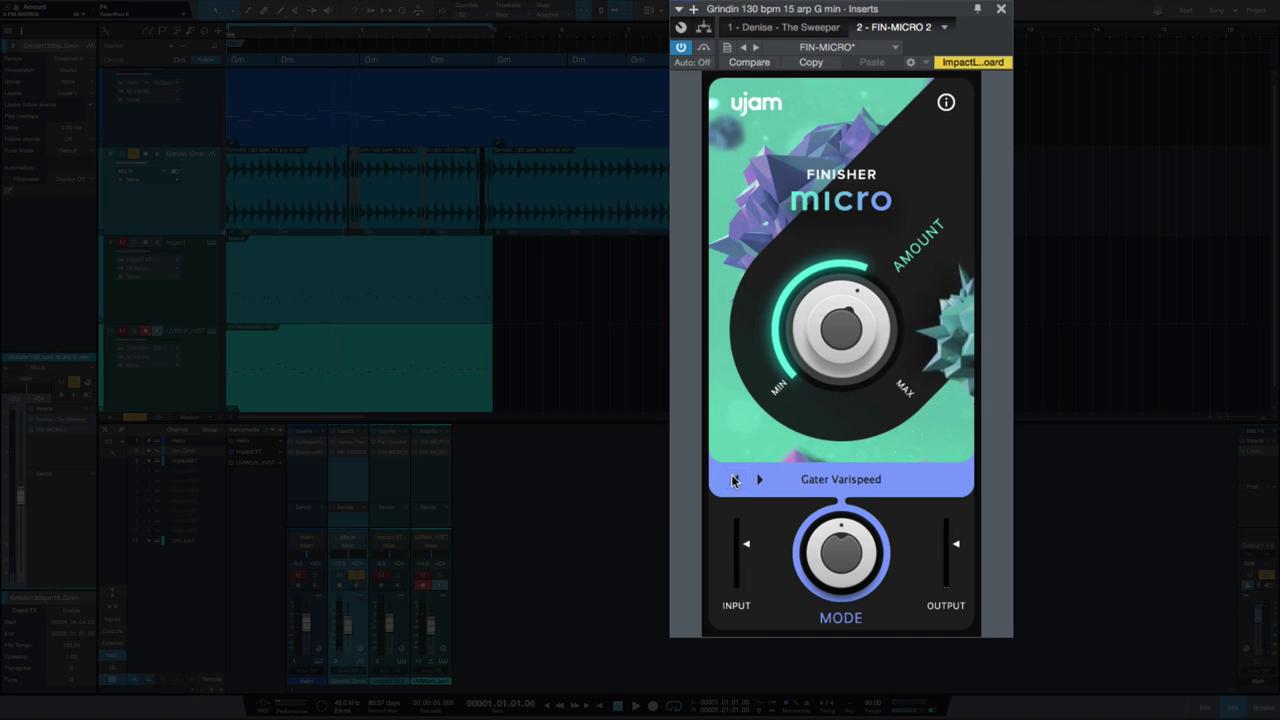
- Sweep the Gater Varispeed Amount from near minimum to near maximum during playback, then show the mode list
left_click_drag(799, 364, 754, 310)
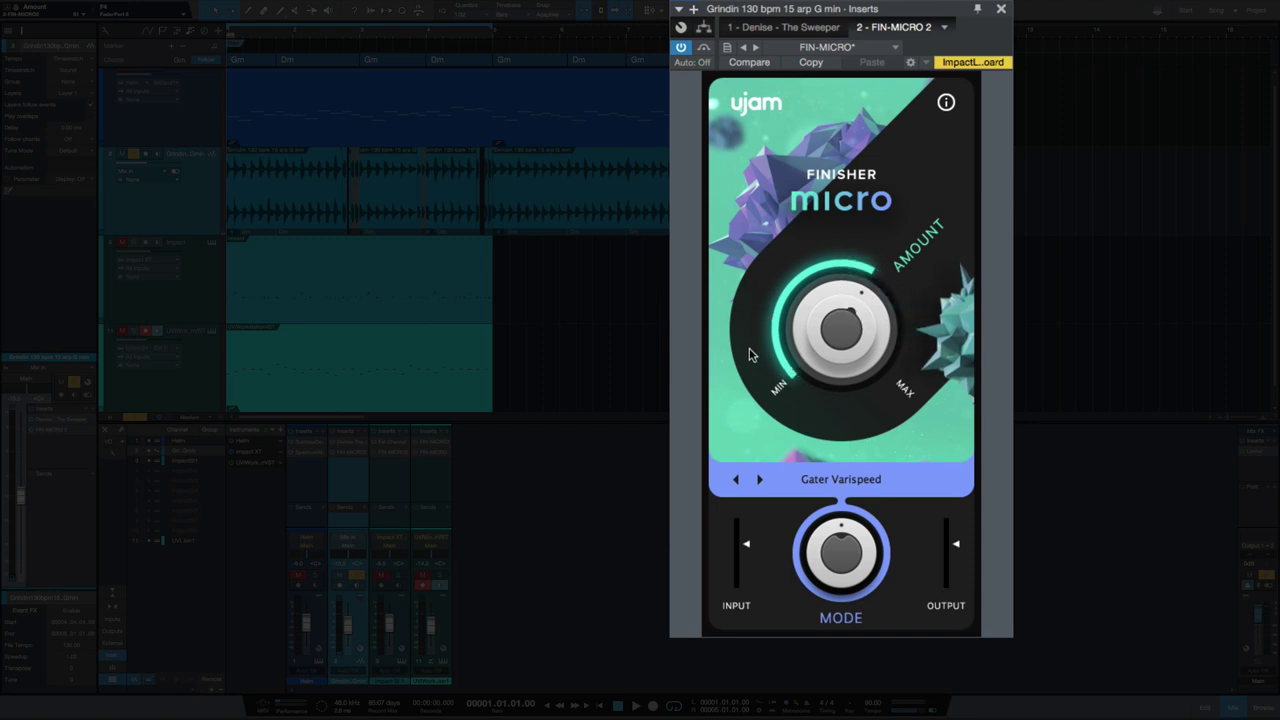
left_click_drag(752, 355, 822, 287)
key("space")
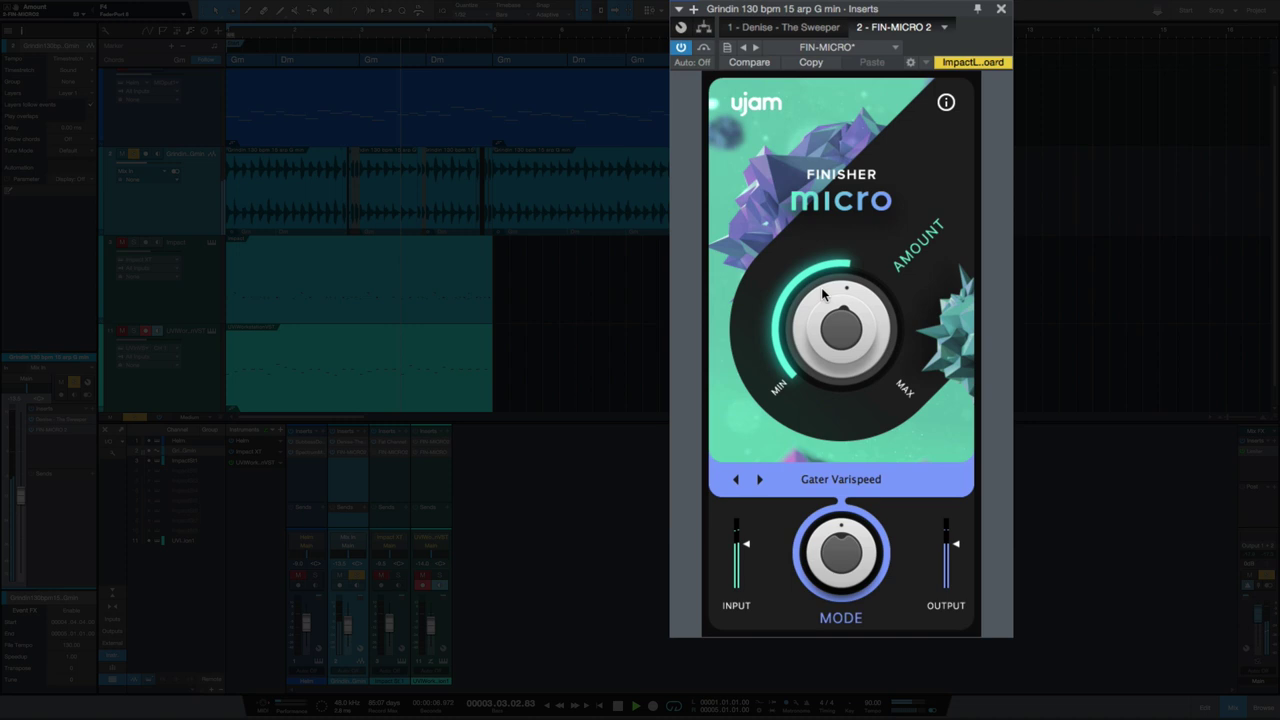
left_click_drag(822, 287, 826, 222)
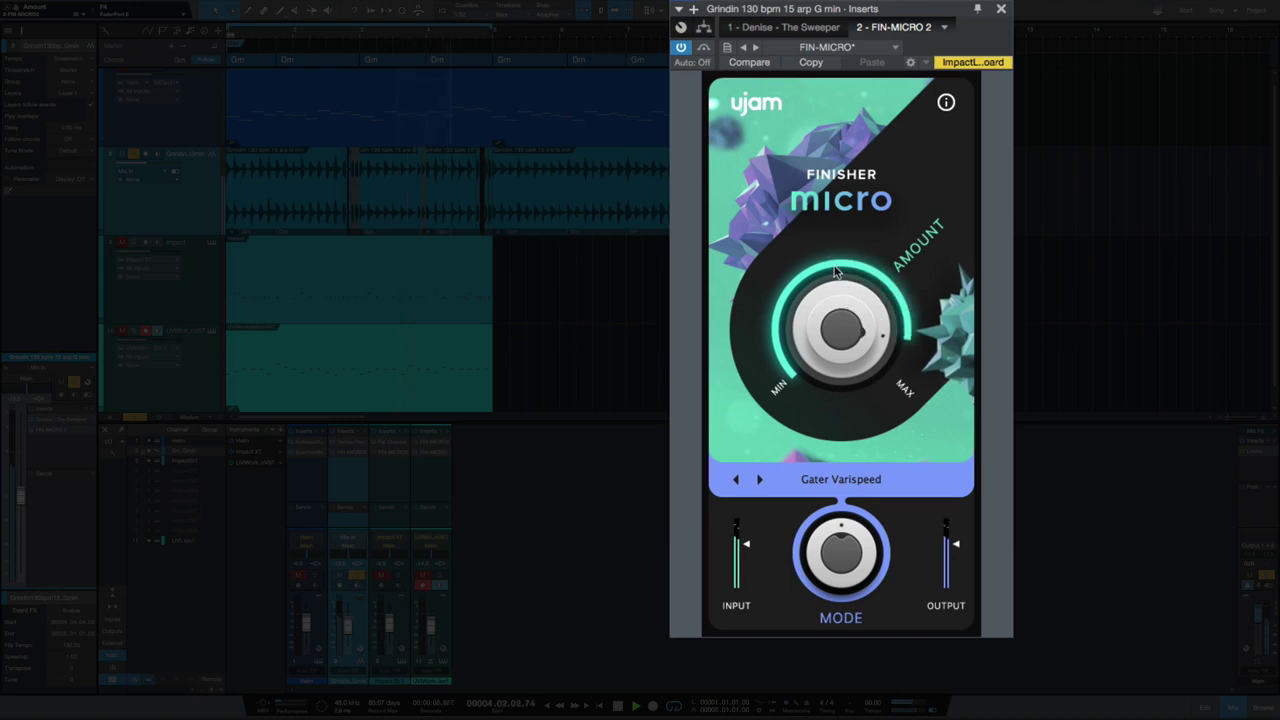
left_click_drag(843, 343, 843, 289)
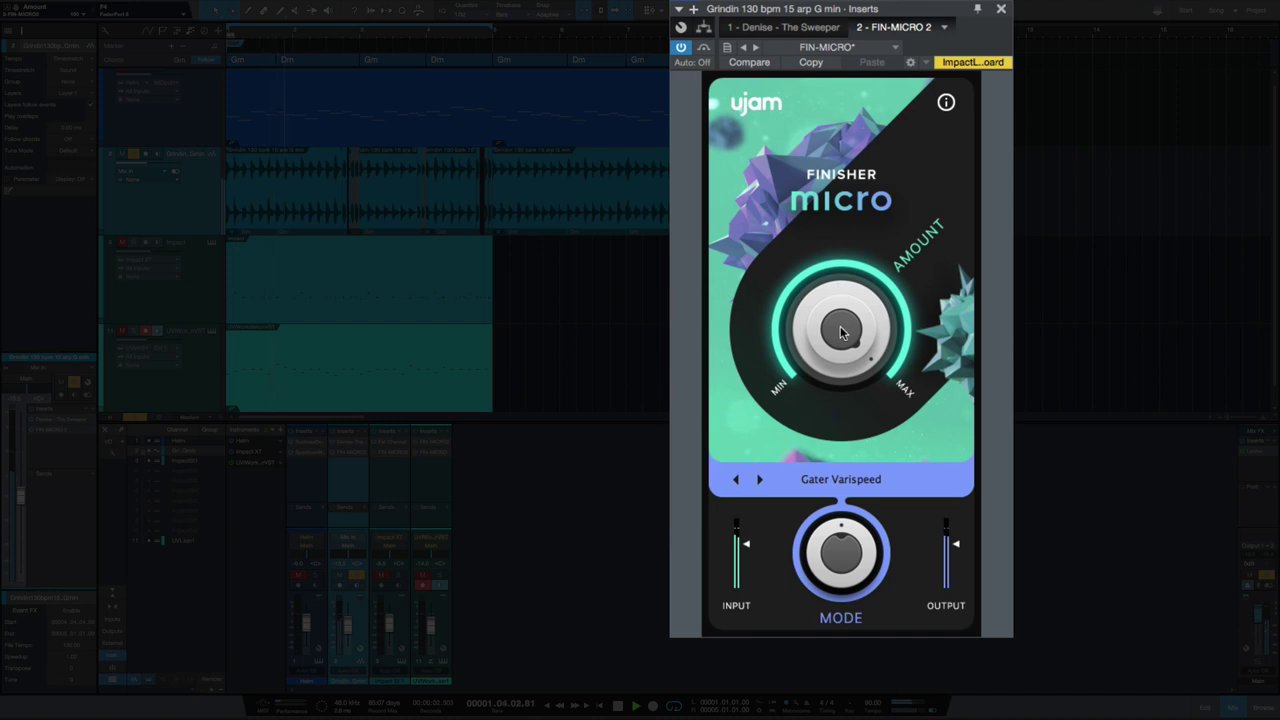
left_click_drag(843, 333, 838, 454)
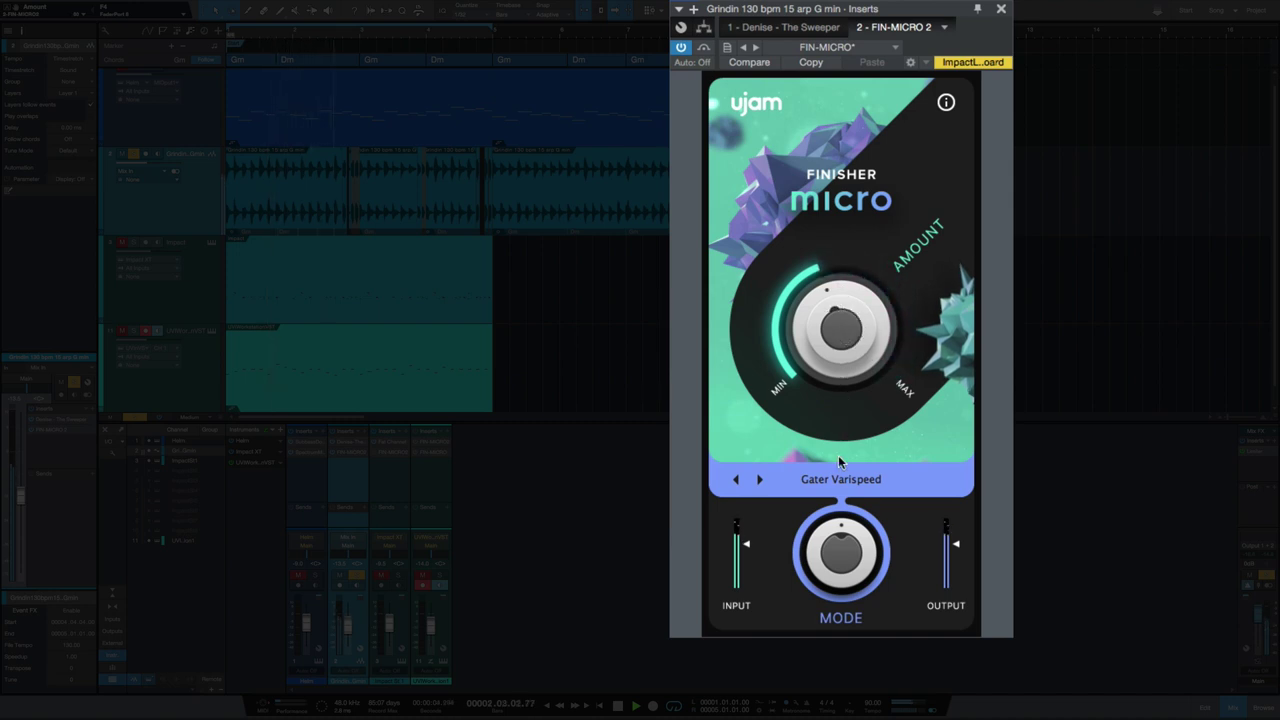
left_click_drag(846, 347, 842, 345)
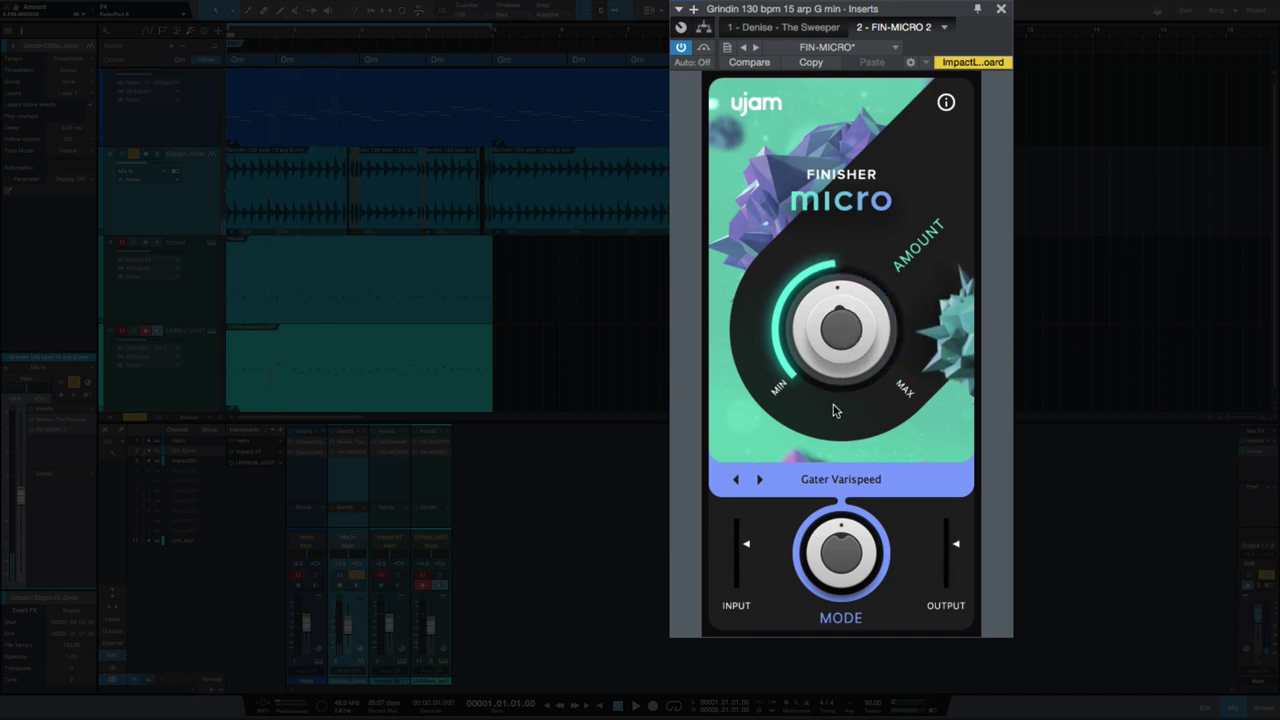
left_click(847, 479)
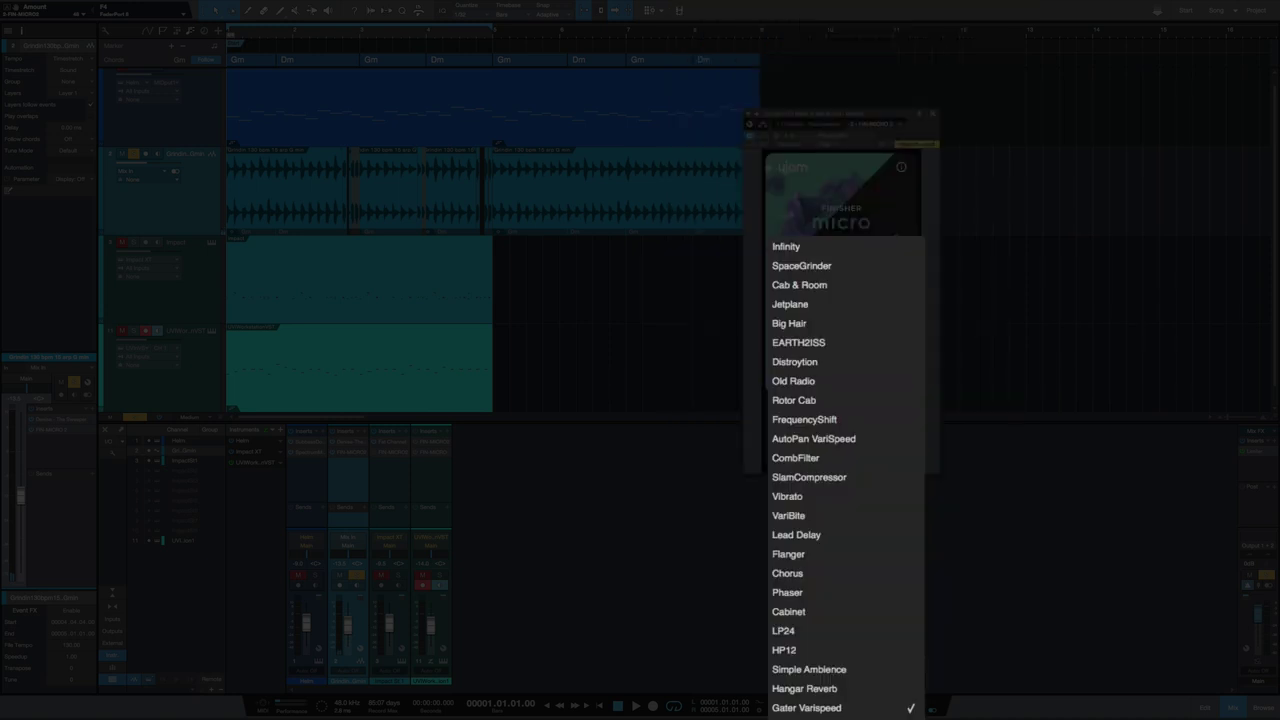
- Pick Lead Delay on Grindin, then bring up the Impact XT channel's Finisher Micro
left_click(840, 534)
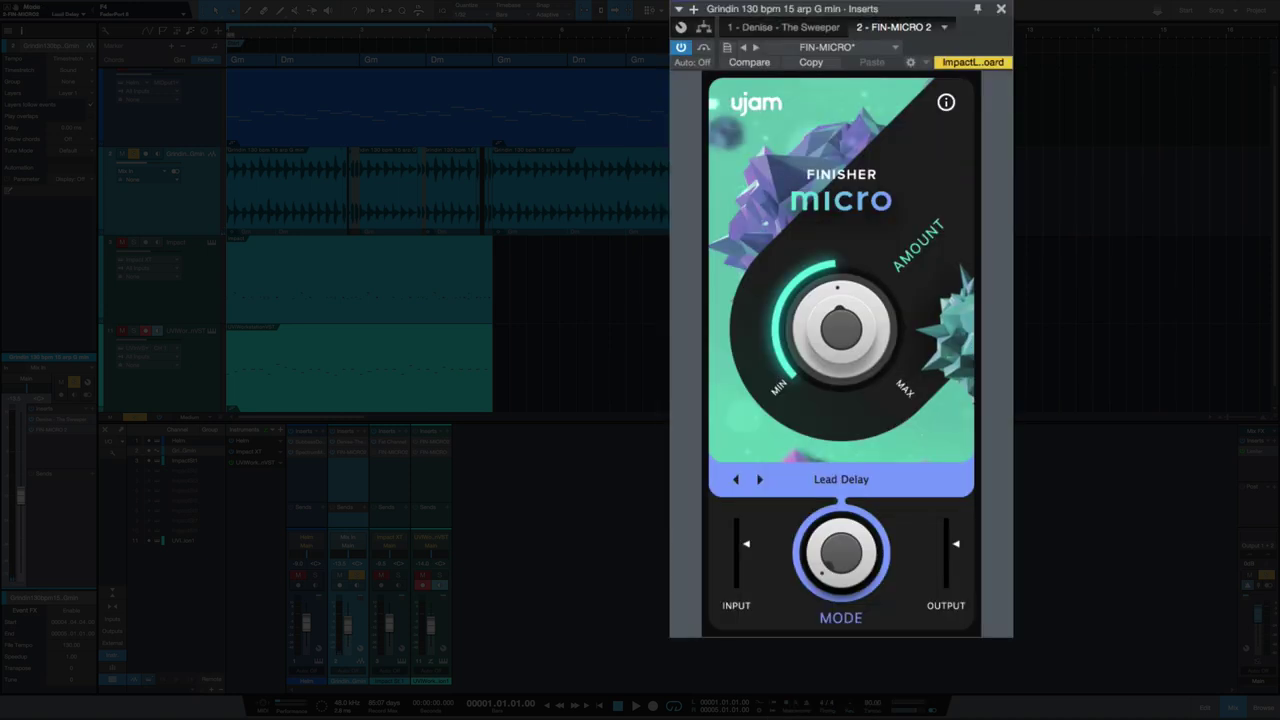
left_click(379, 460)
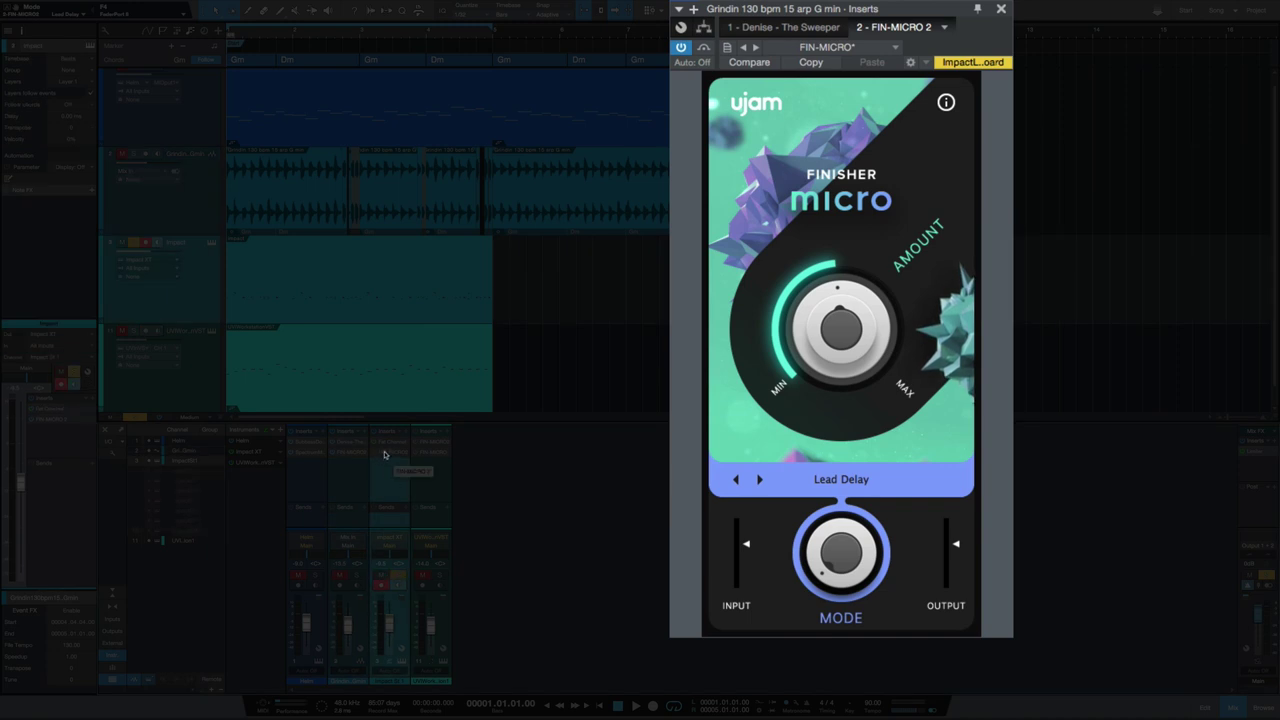
left_click(390, 453)
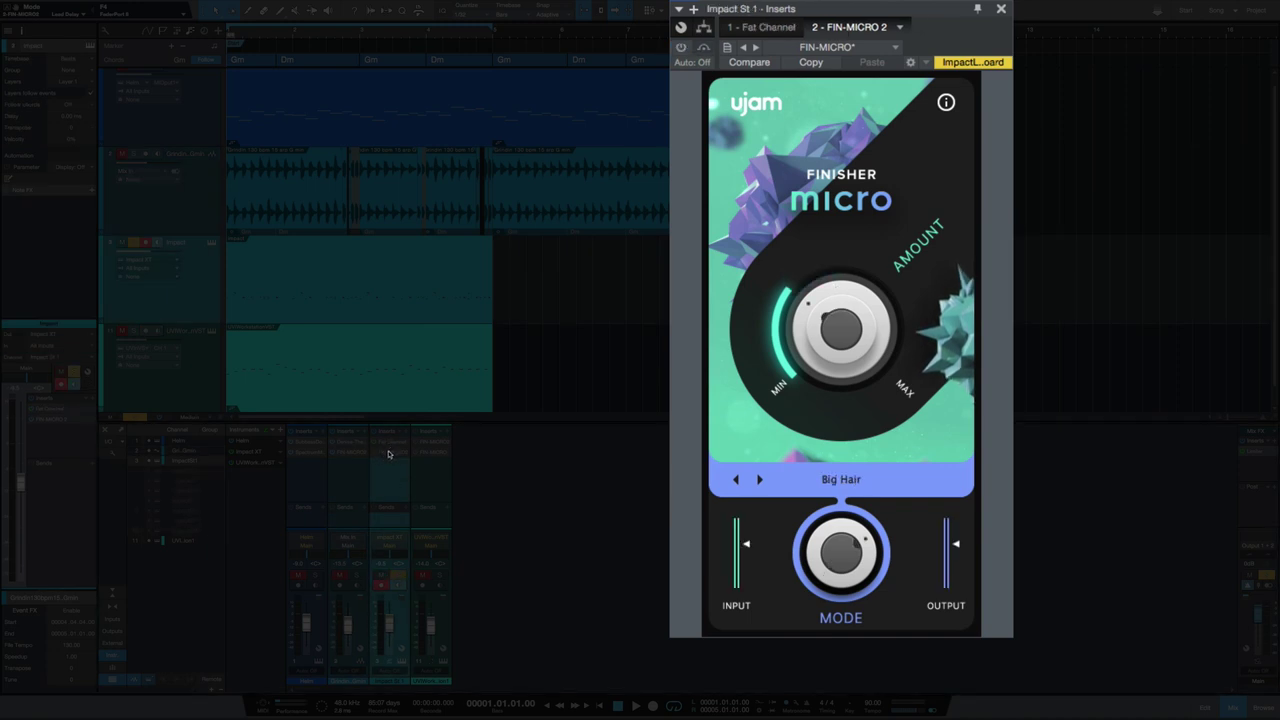
left_click(388, 453)
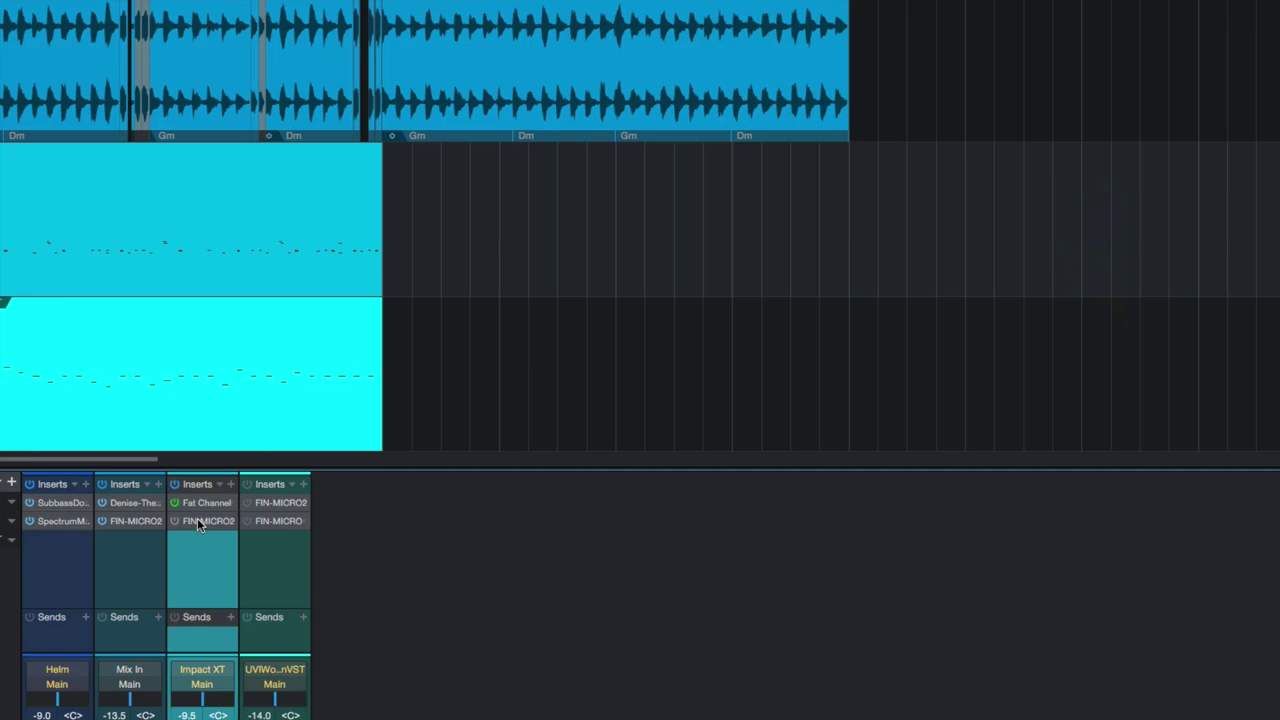
left_click(197, 520)
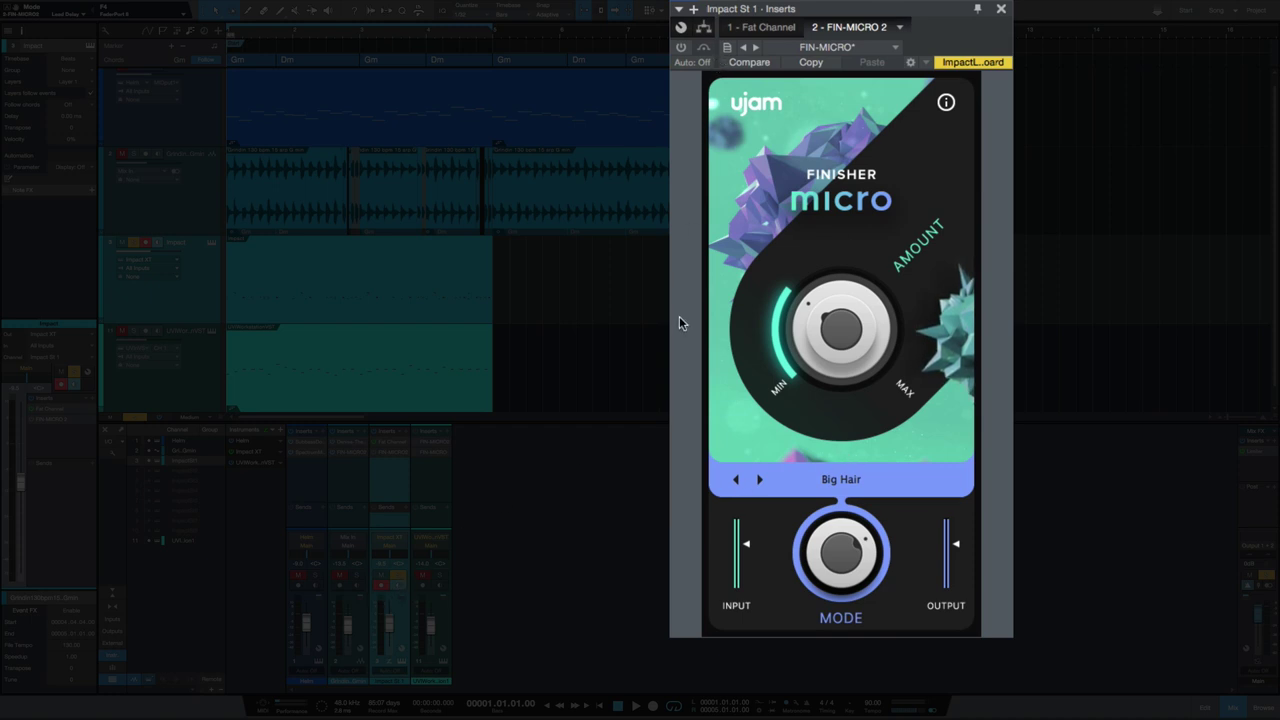
- Switch on the Impact XT Finisher Micro in Big Hair mode during playback, raising Amount
key("space")
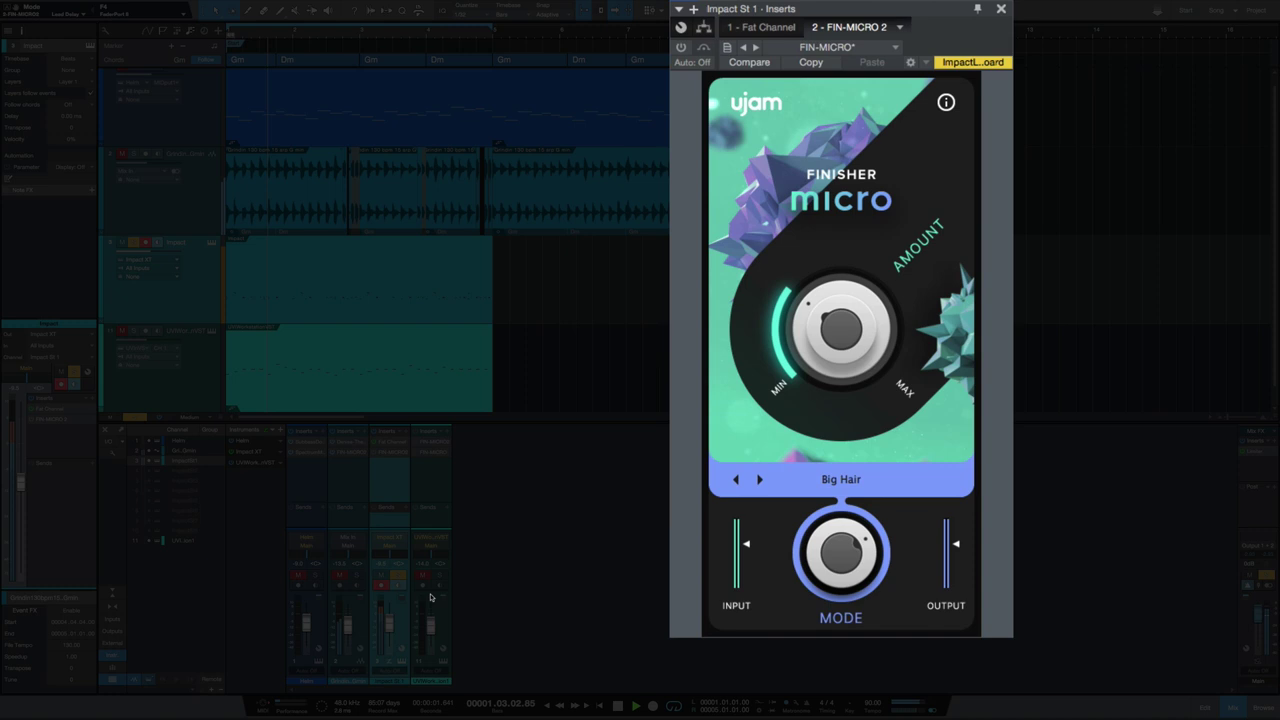
left_click(681, 49)
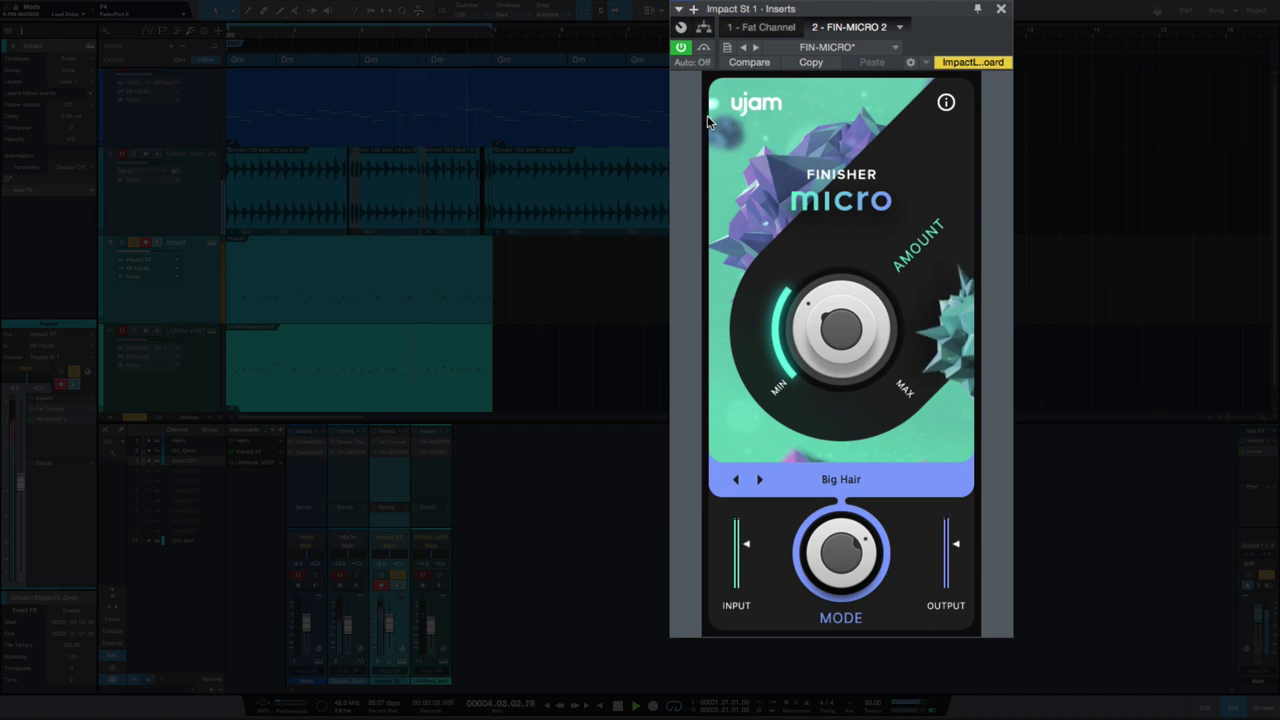
left_click_drag(809, 279, 796, 338)
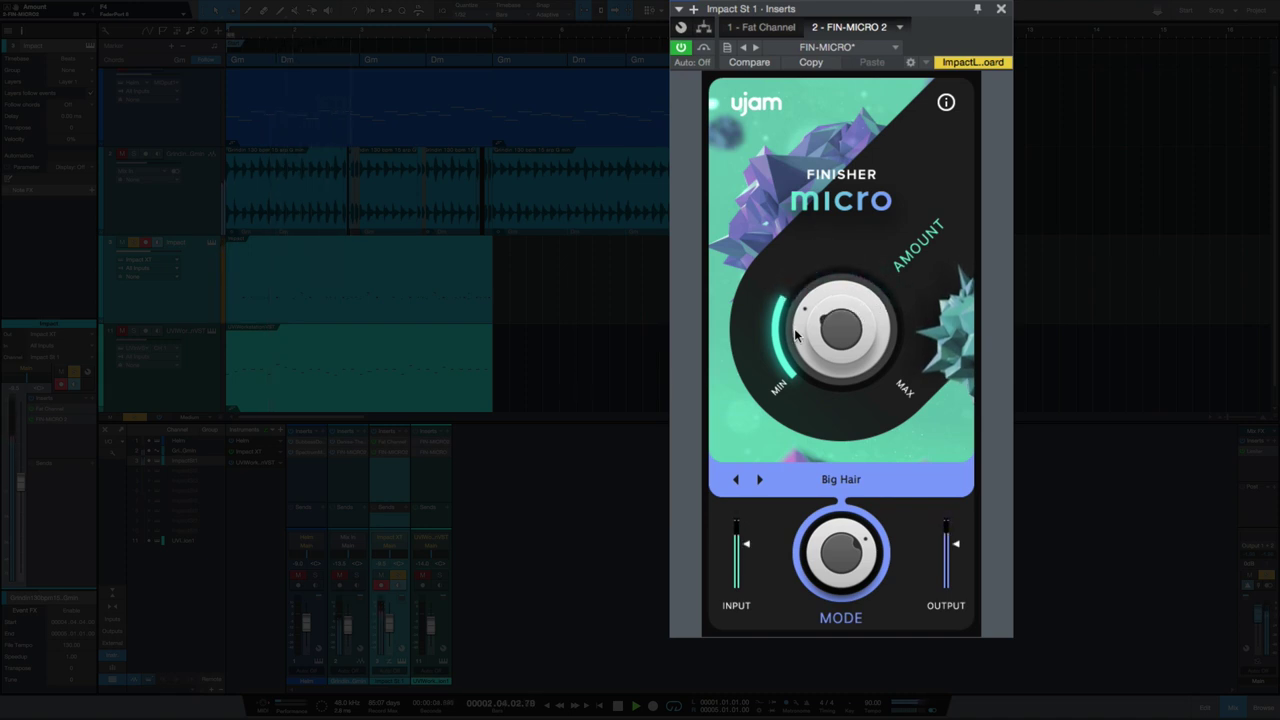
key("space")
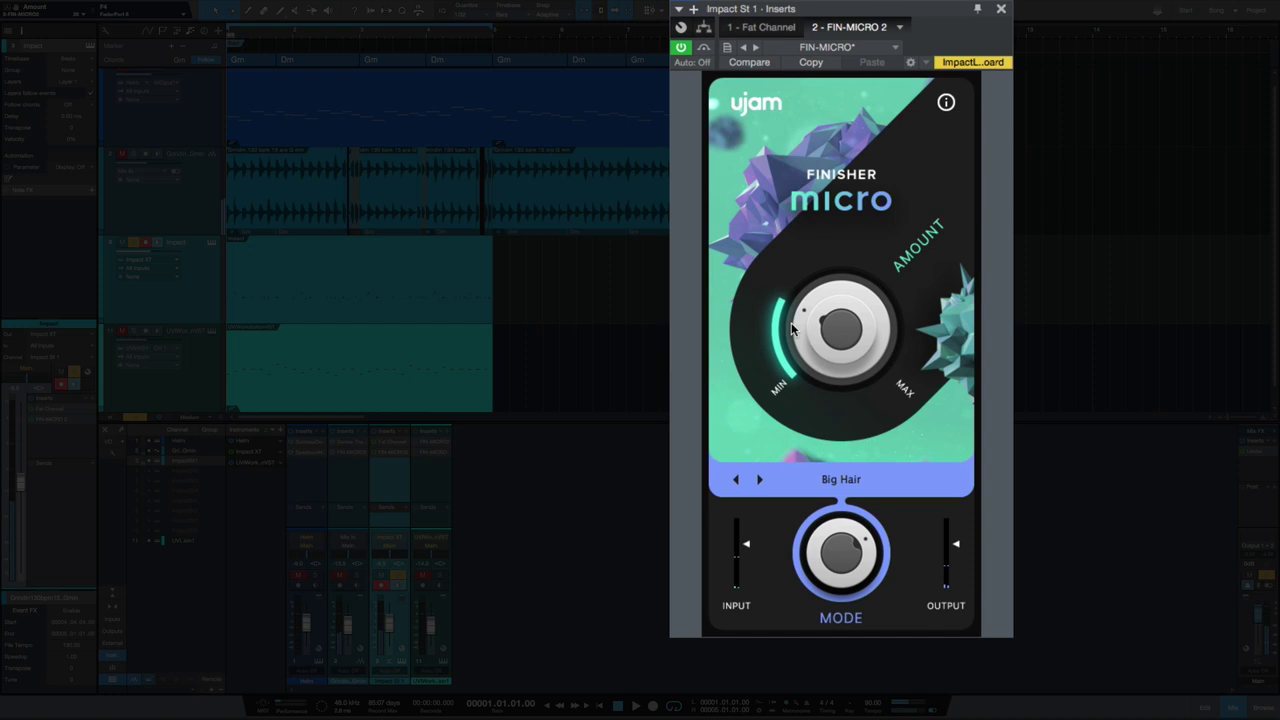
left_click(834, 484)
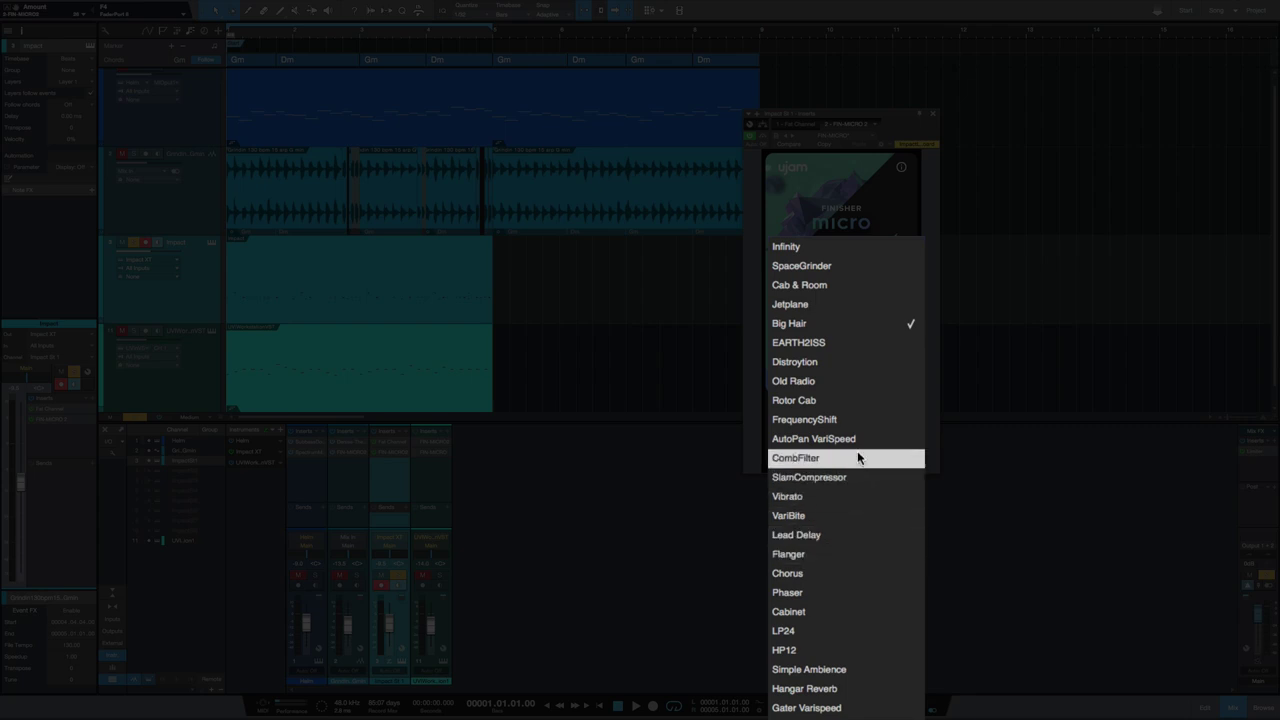
- Audition Jetplane on the Impact XT Finisher Micro while adjusting Amount, then stop playback
left_click(835, 305)
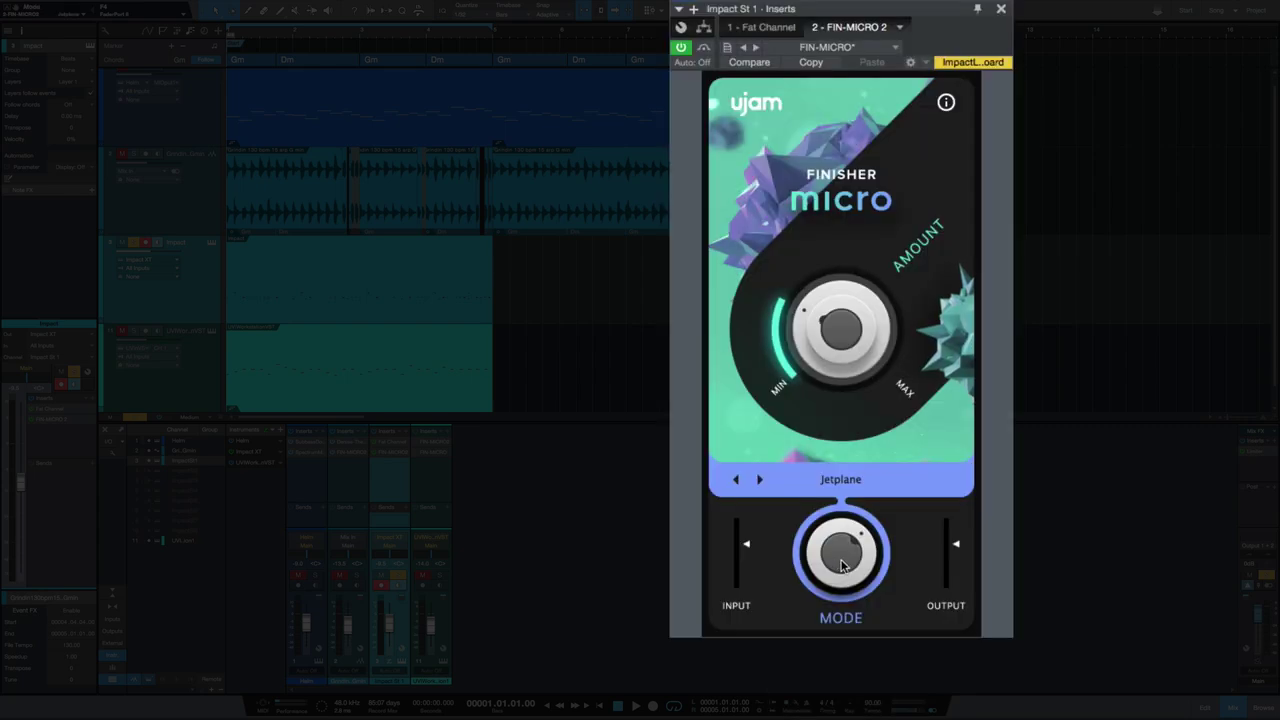
key("space")
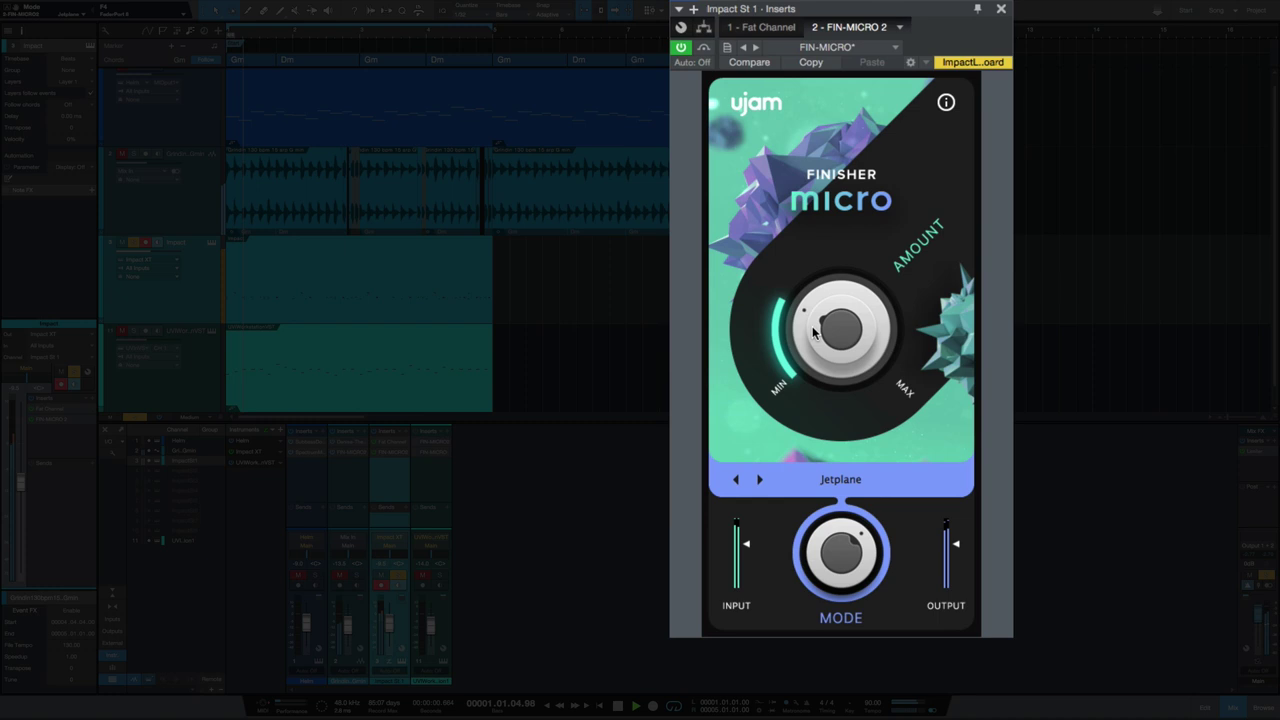
left_click_drag(822, 345, 780, 372)
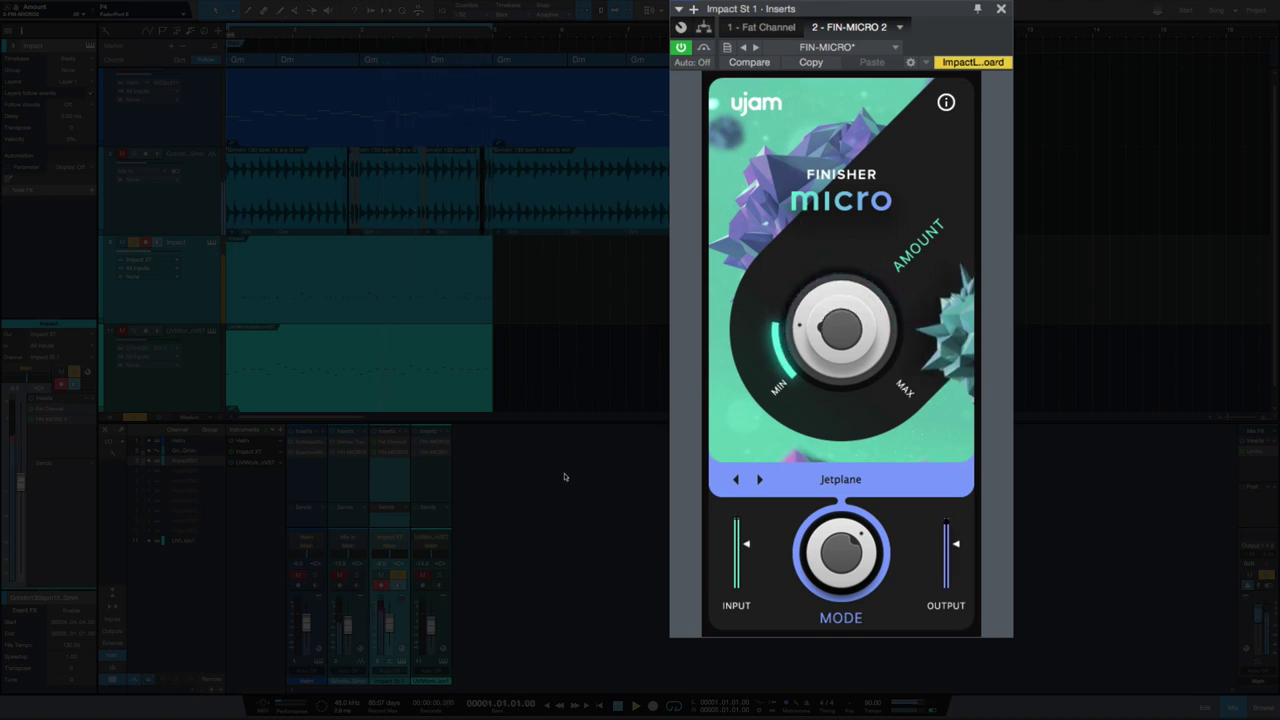
key("space")
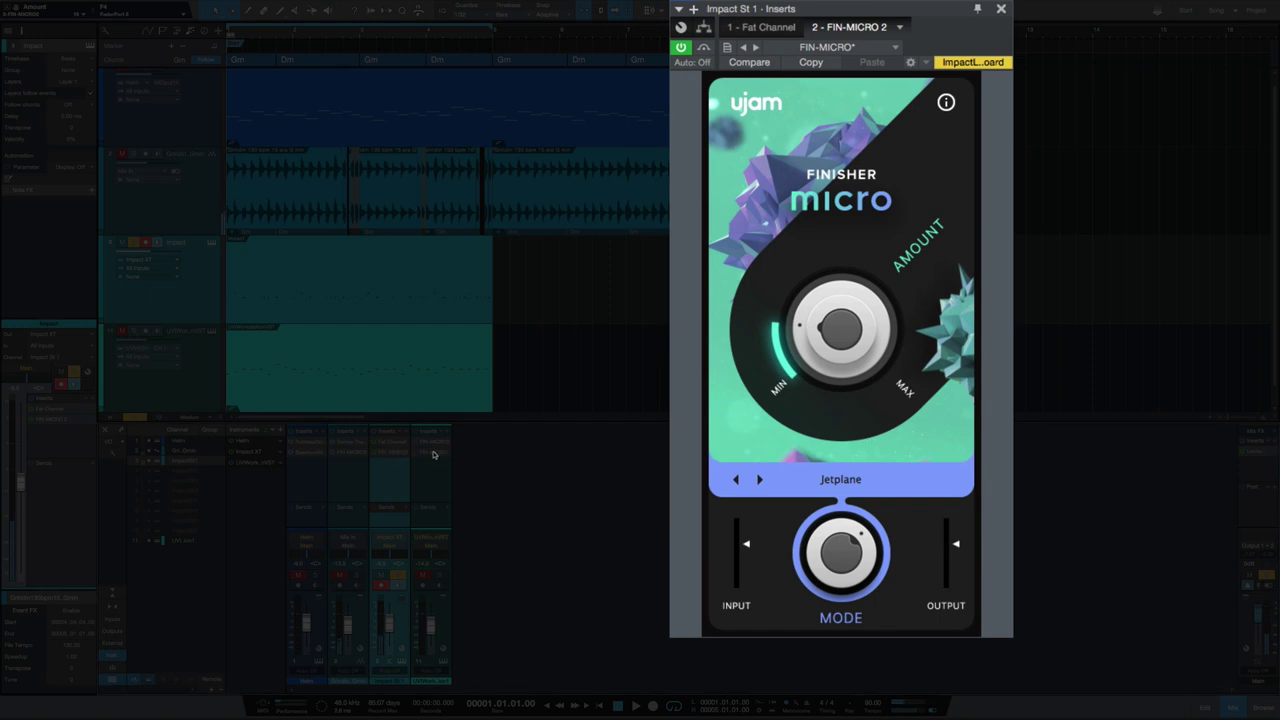
left_click(837, 481)
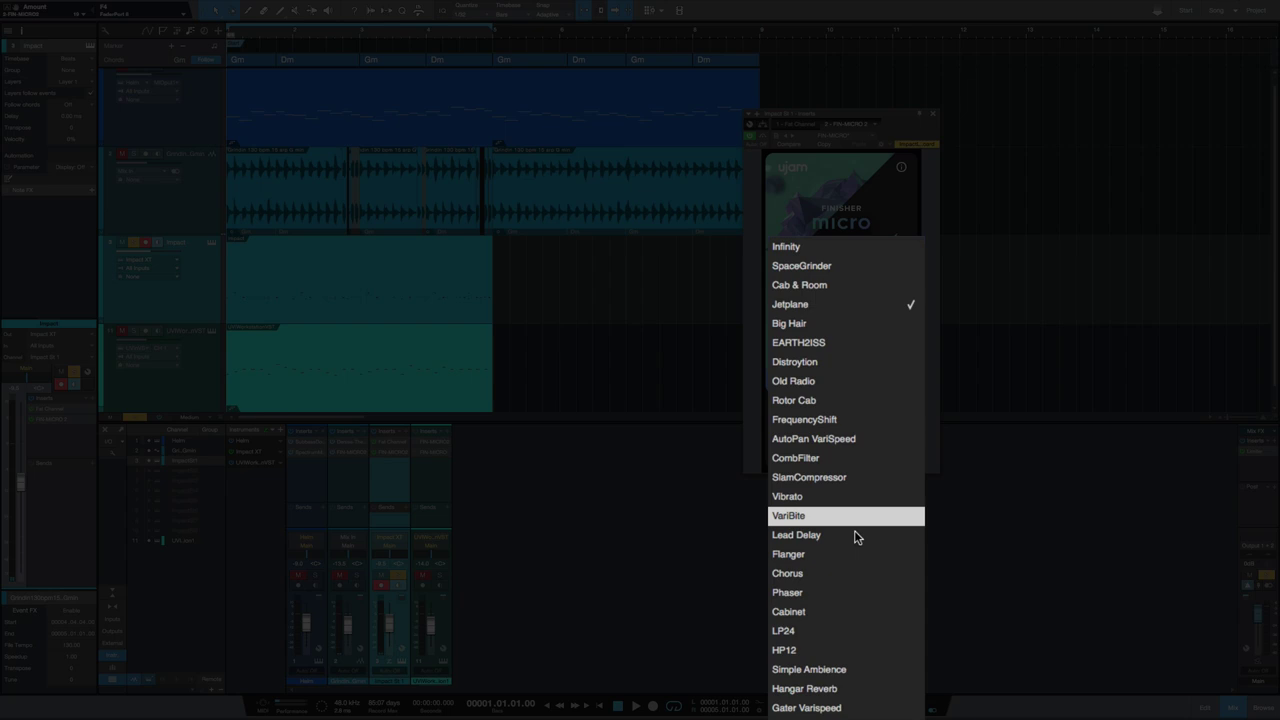
- Restore Big Hair on Impact XT, then switch on the UVIWorkstation Finisher Micro during playback
left_click(862, 325)
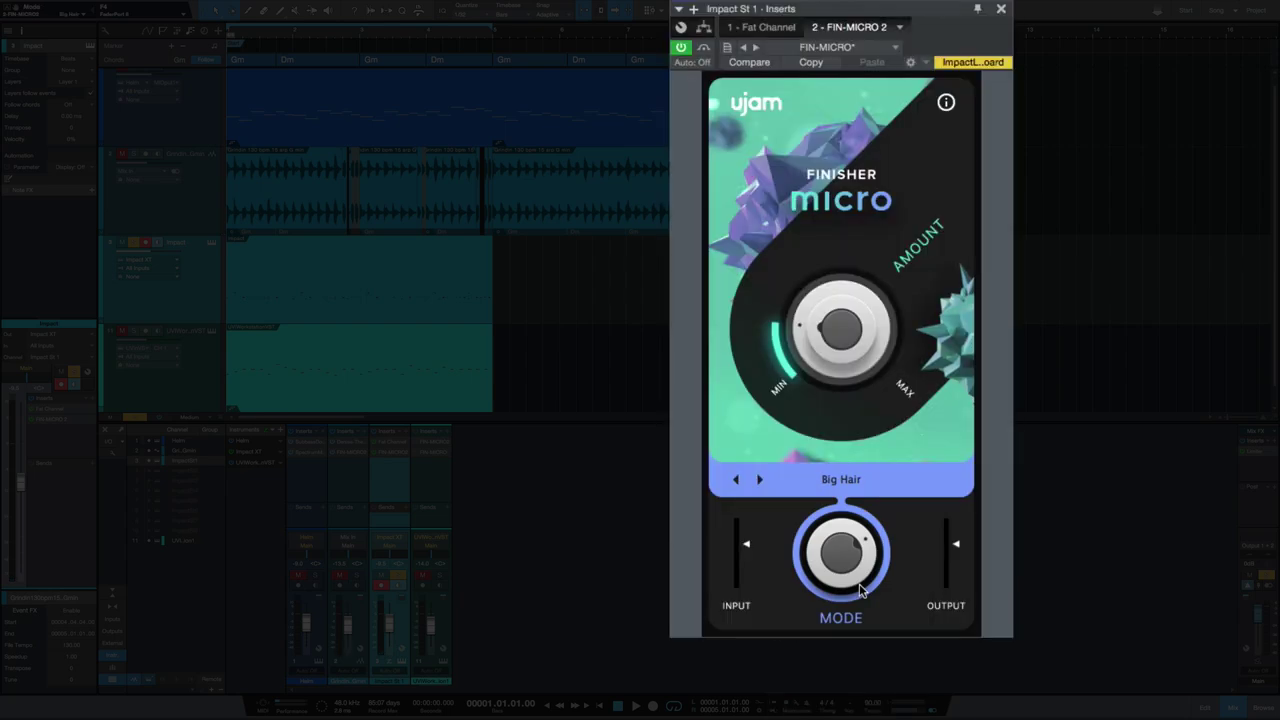
left_click(428, 459)
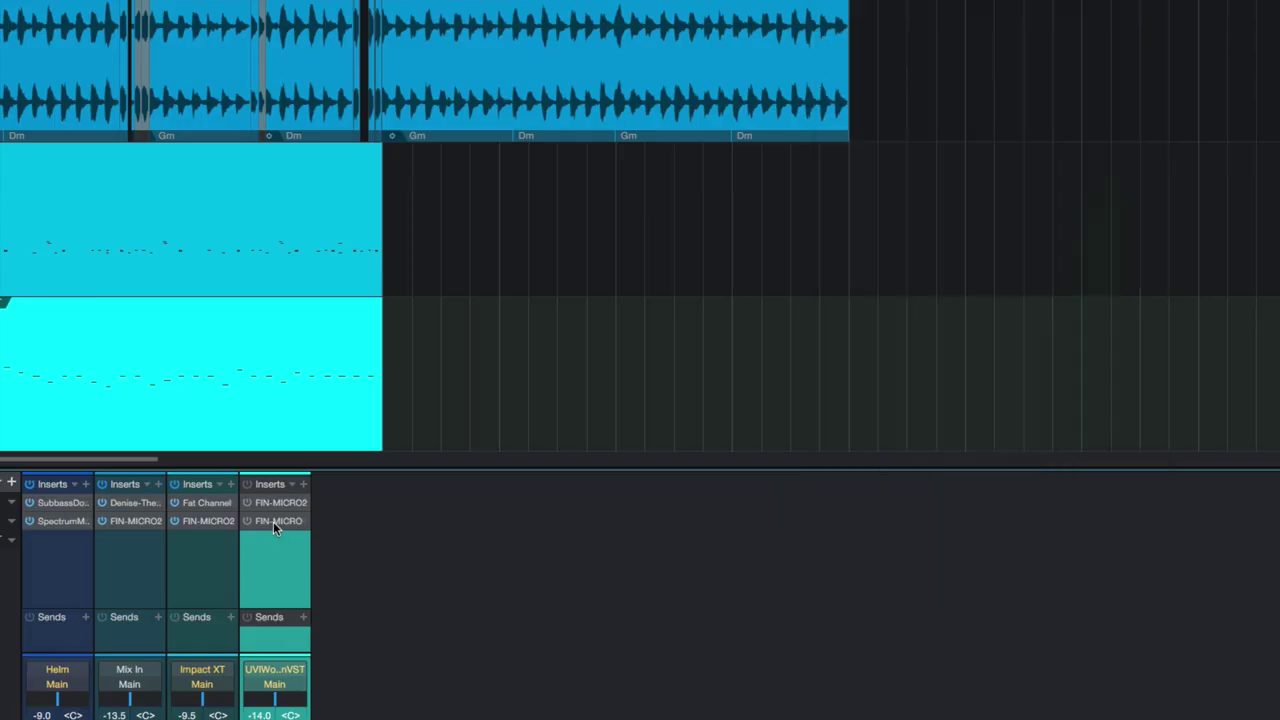
left_click(273, 521)
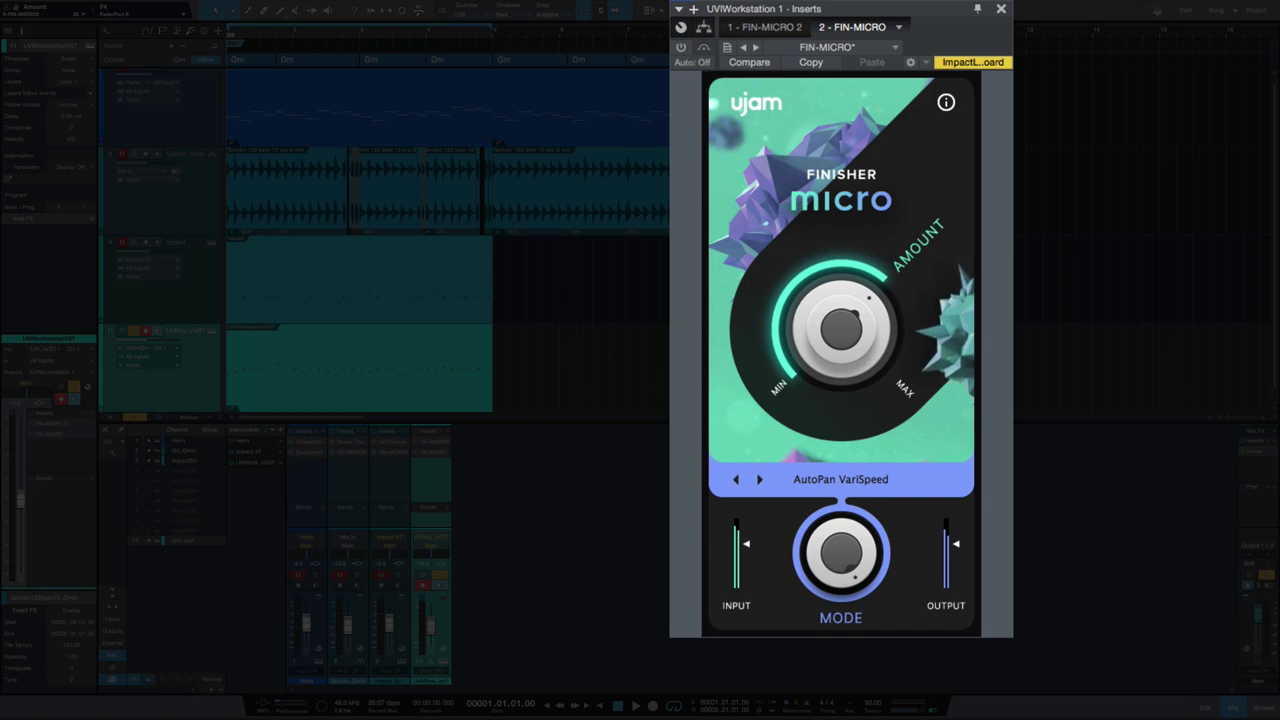
key("space")
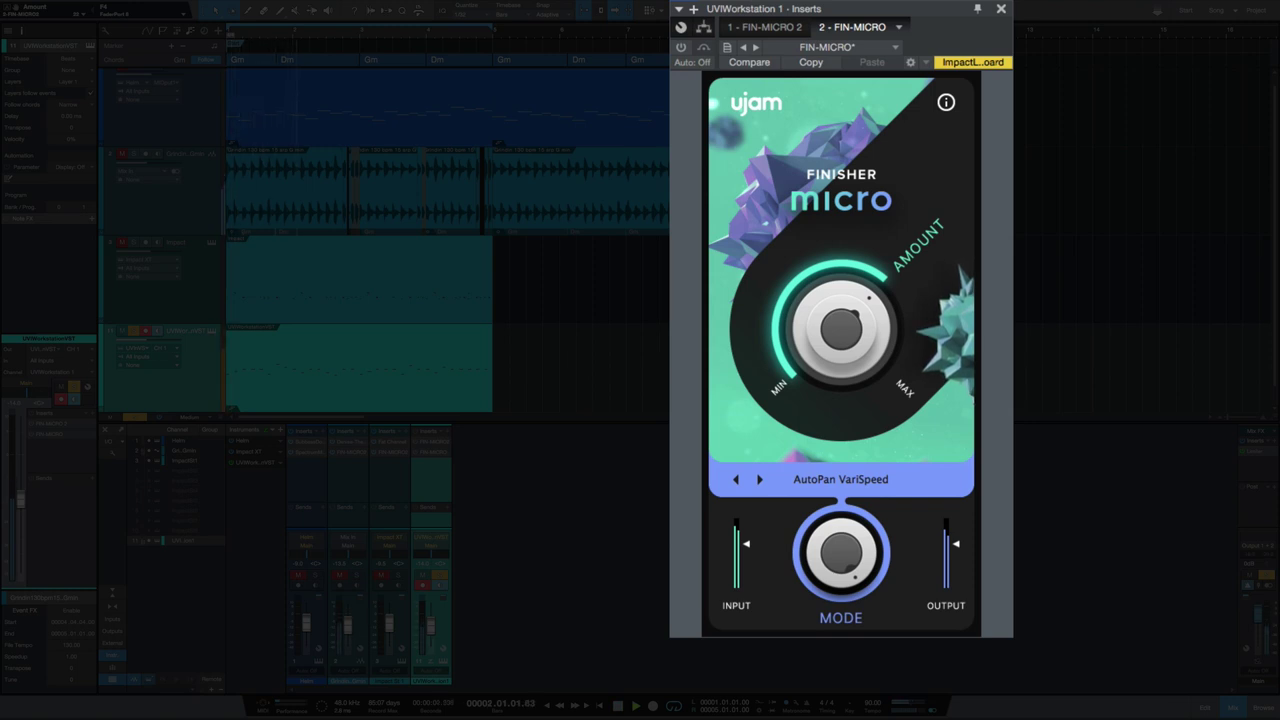
left_click(681, 47)
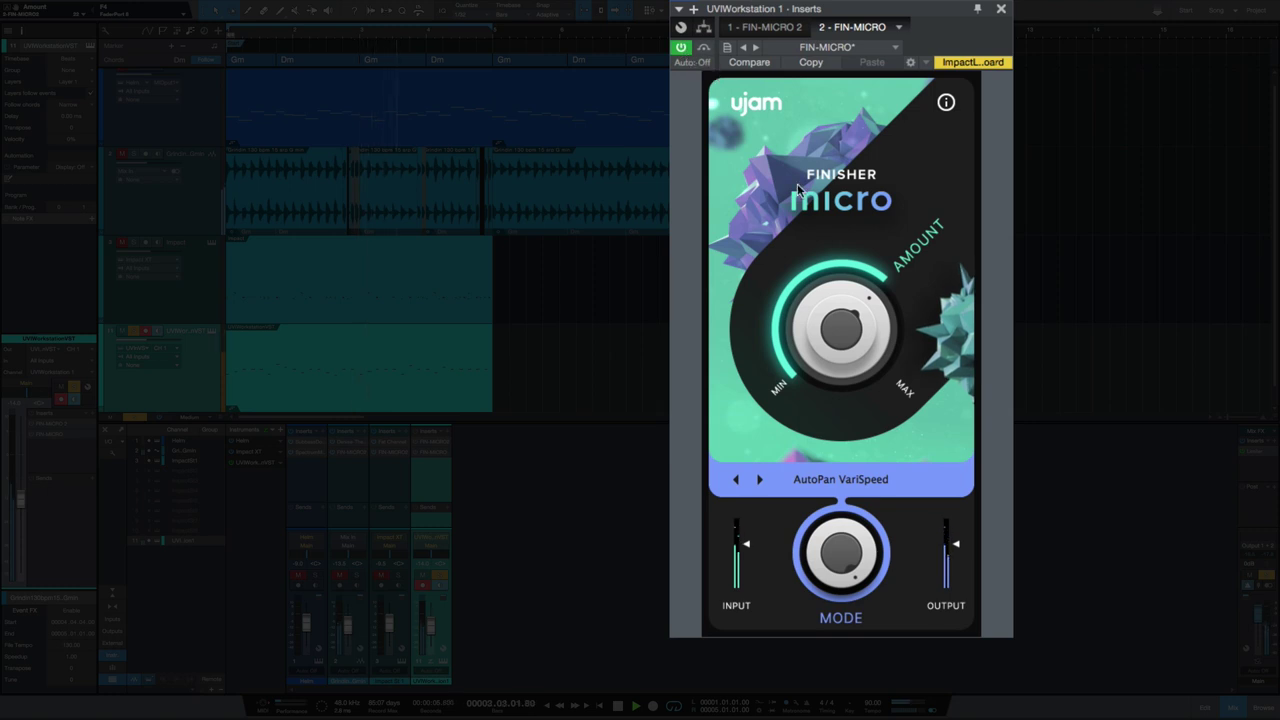
left_click_drag(835, 360, 837, 385)
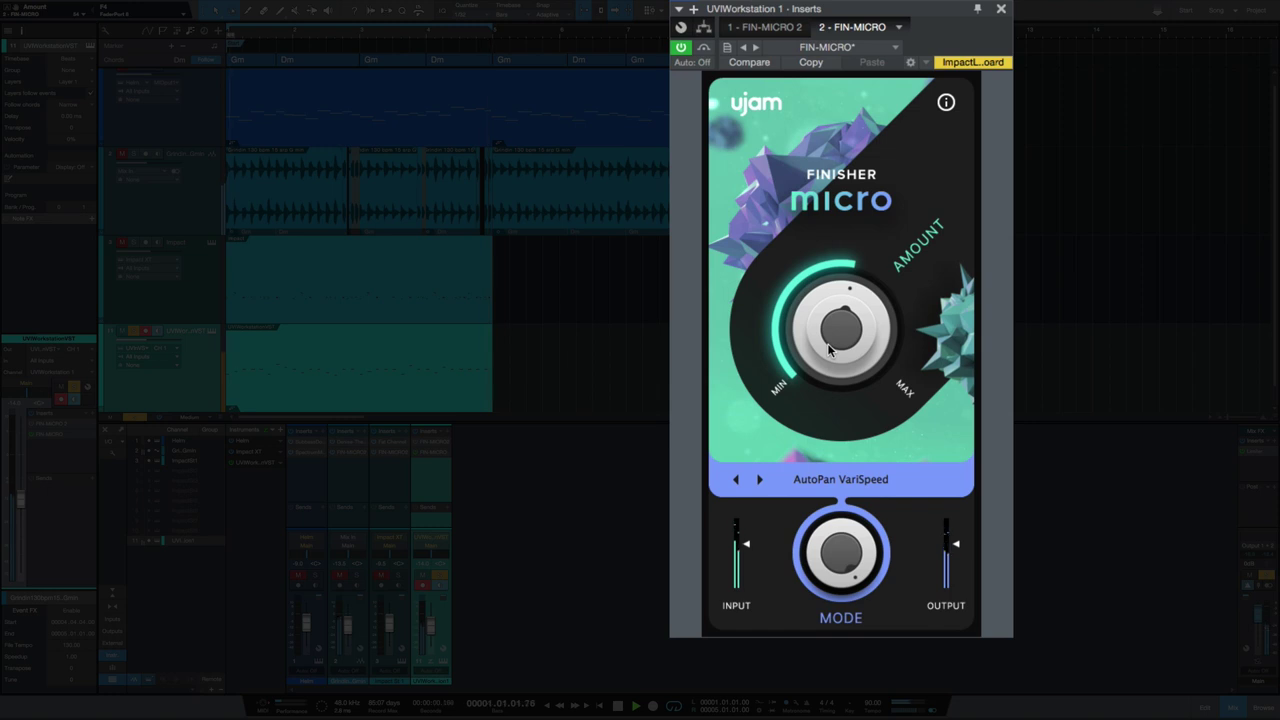
key("space")
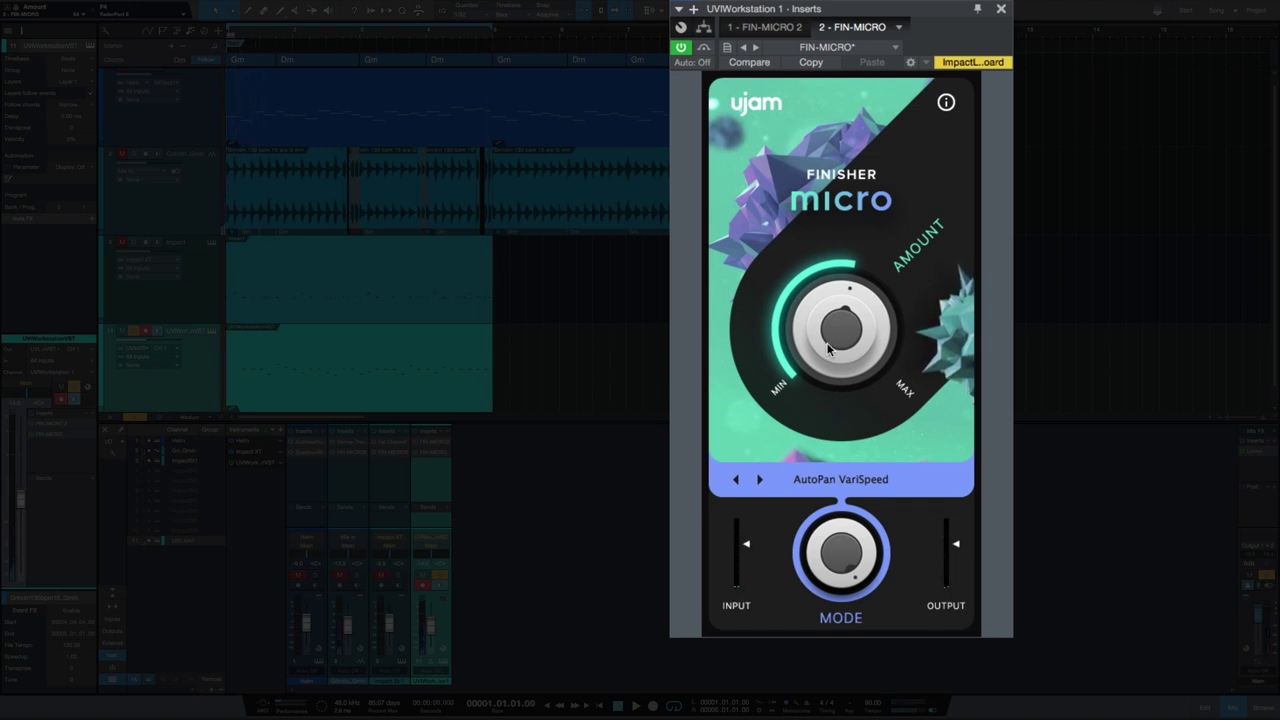
- Sweep the AutoPan VariSpeed Amount while playing and settle it just under halfway
left_click_drag(828, 356, 800, 437)
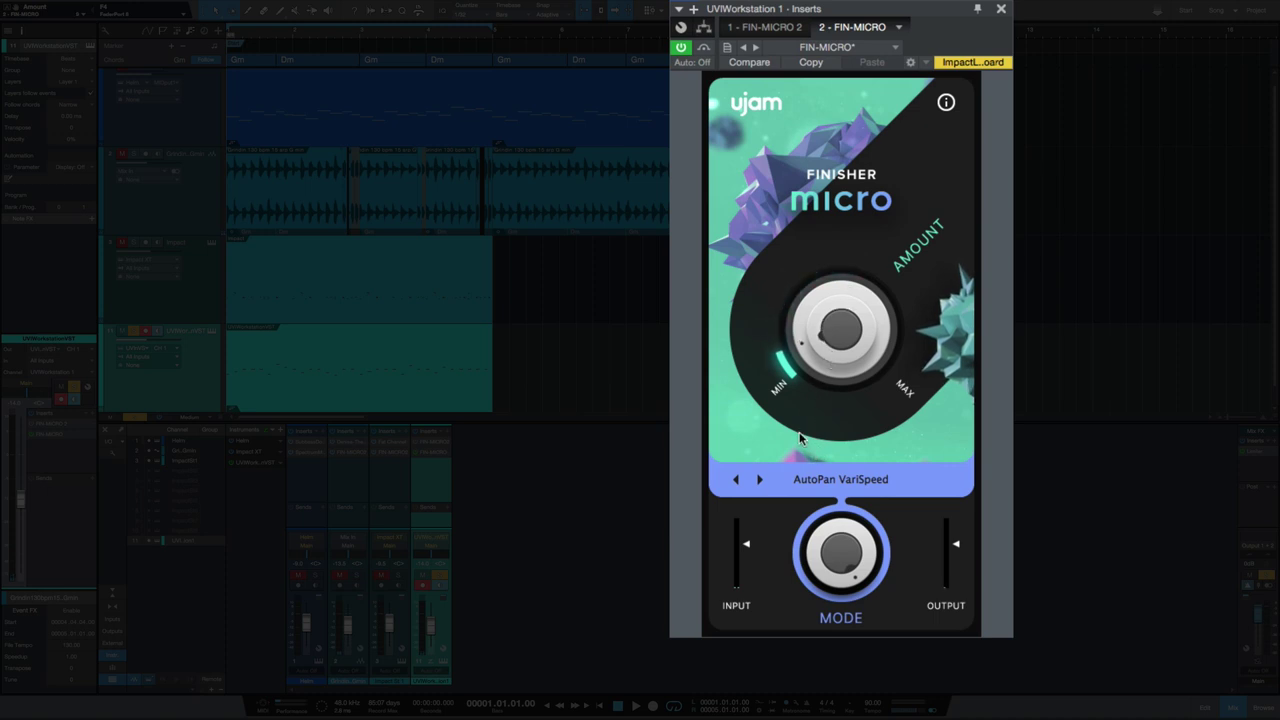
left_click_drag(822, 360, 803, 530)
key("space")
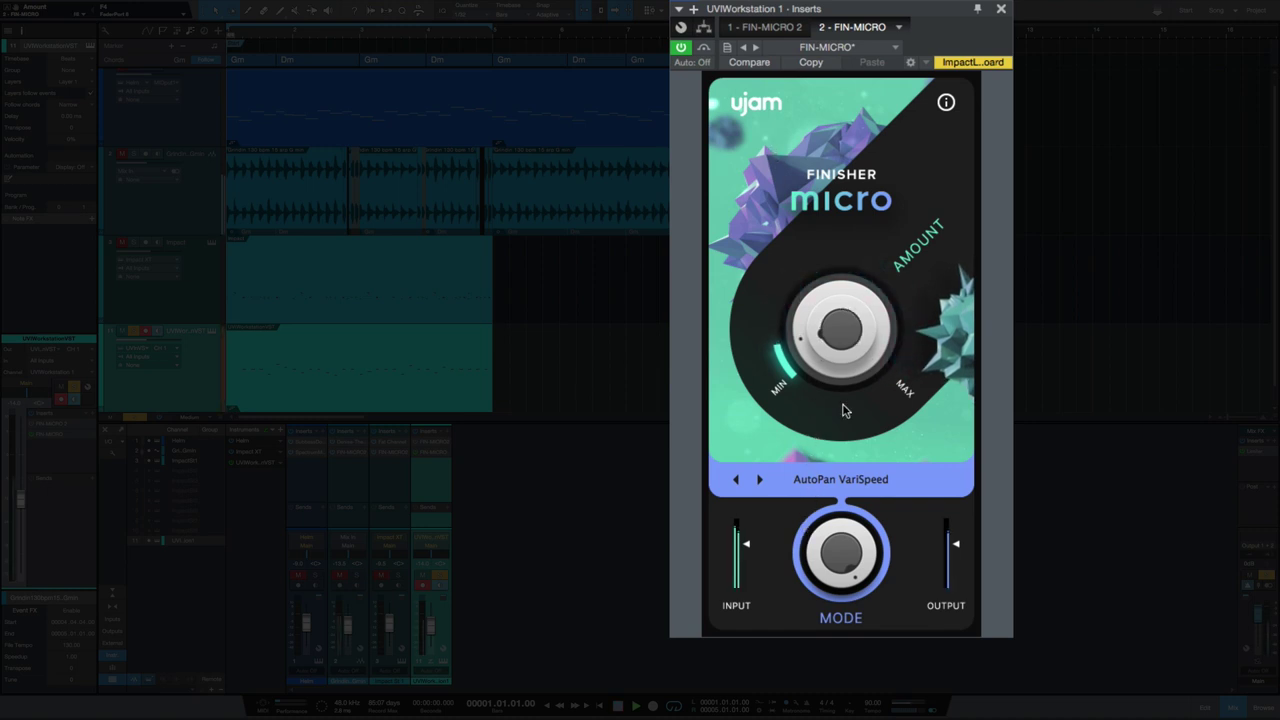
left_click_drag(839, 350, 840, 375)
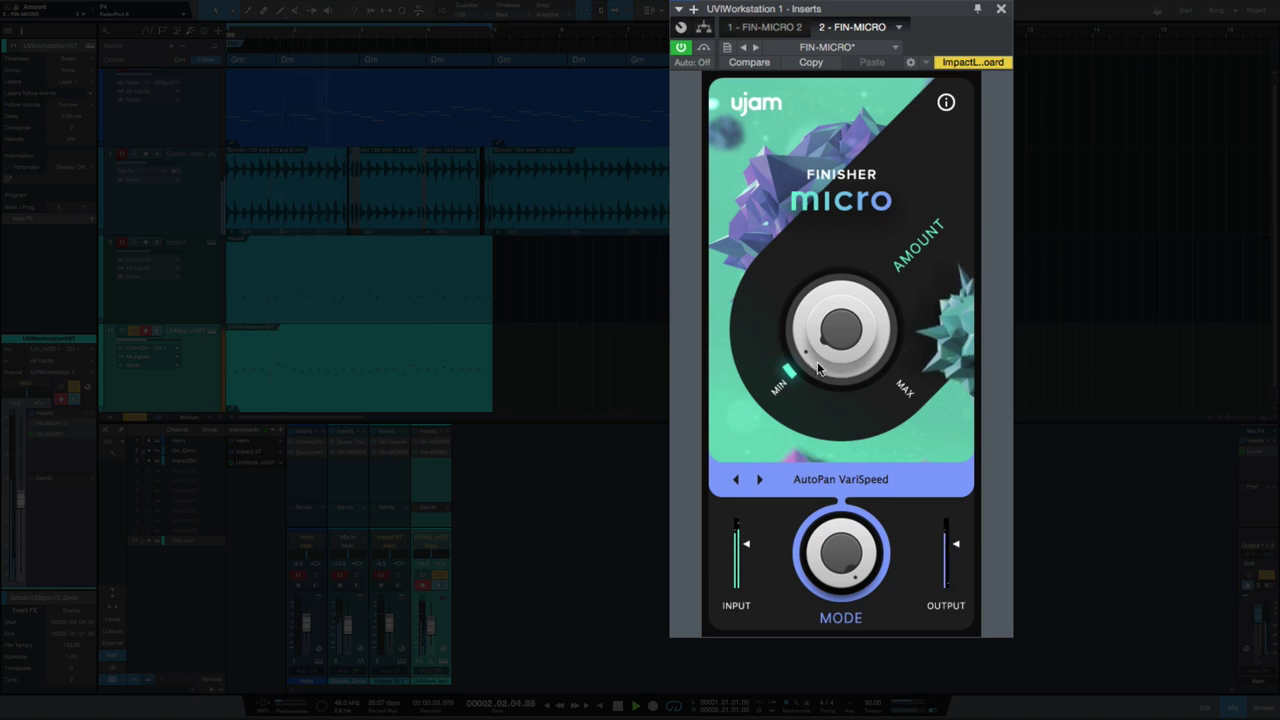
left_click_drag(810, 365, 847, 262)
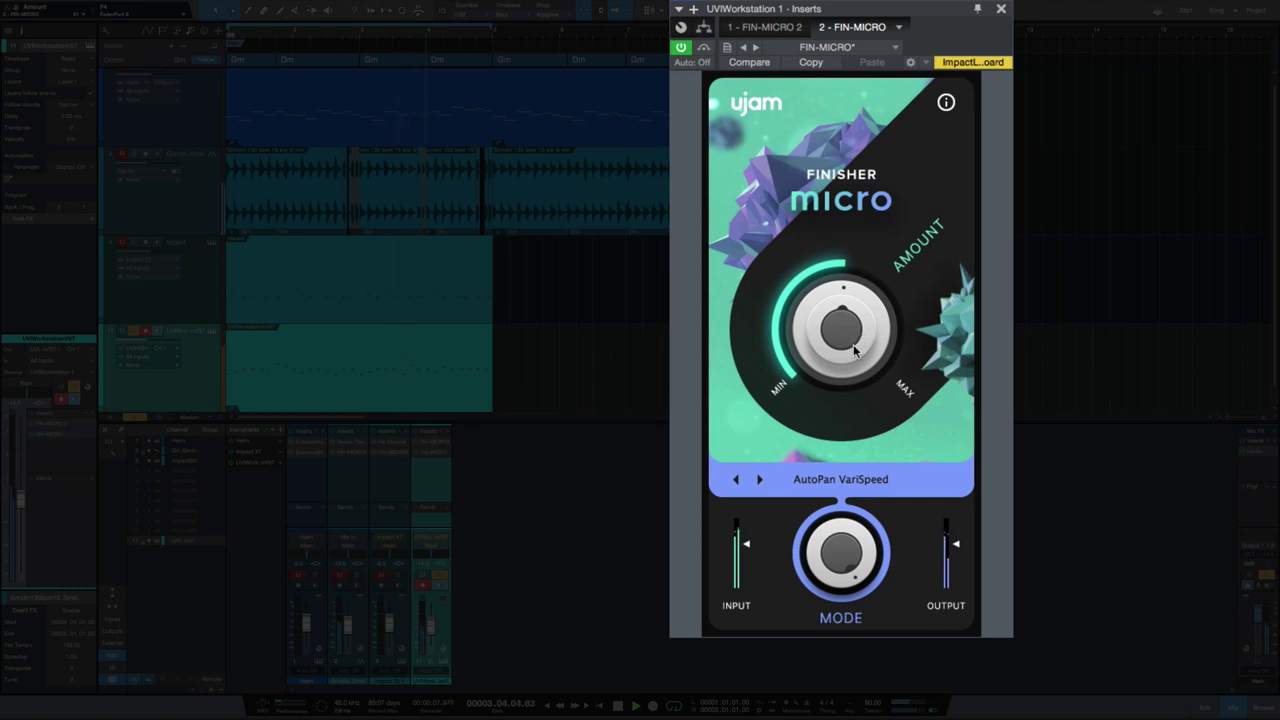
left_click_drag(852, 349, 866, 240)
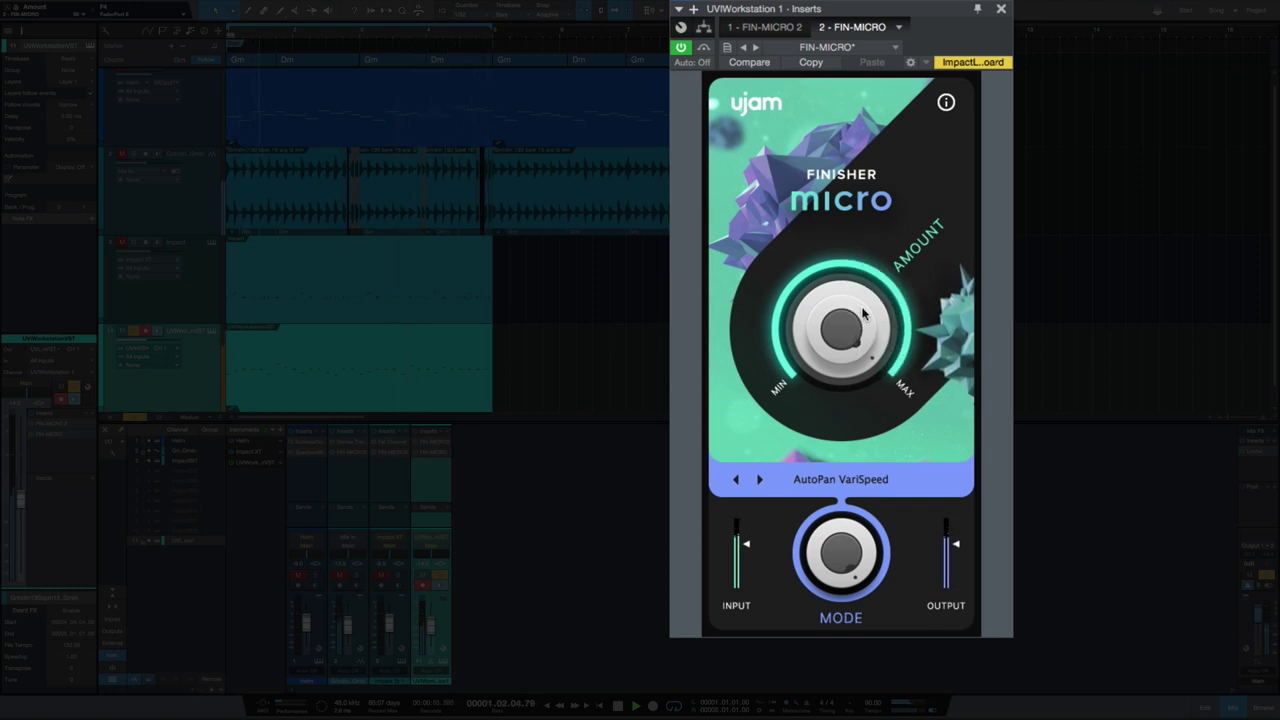
left_click_drag(852, 337, 850, 440)
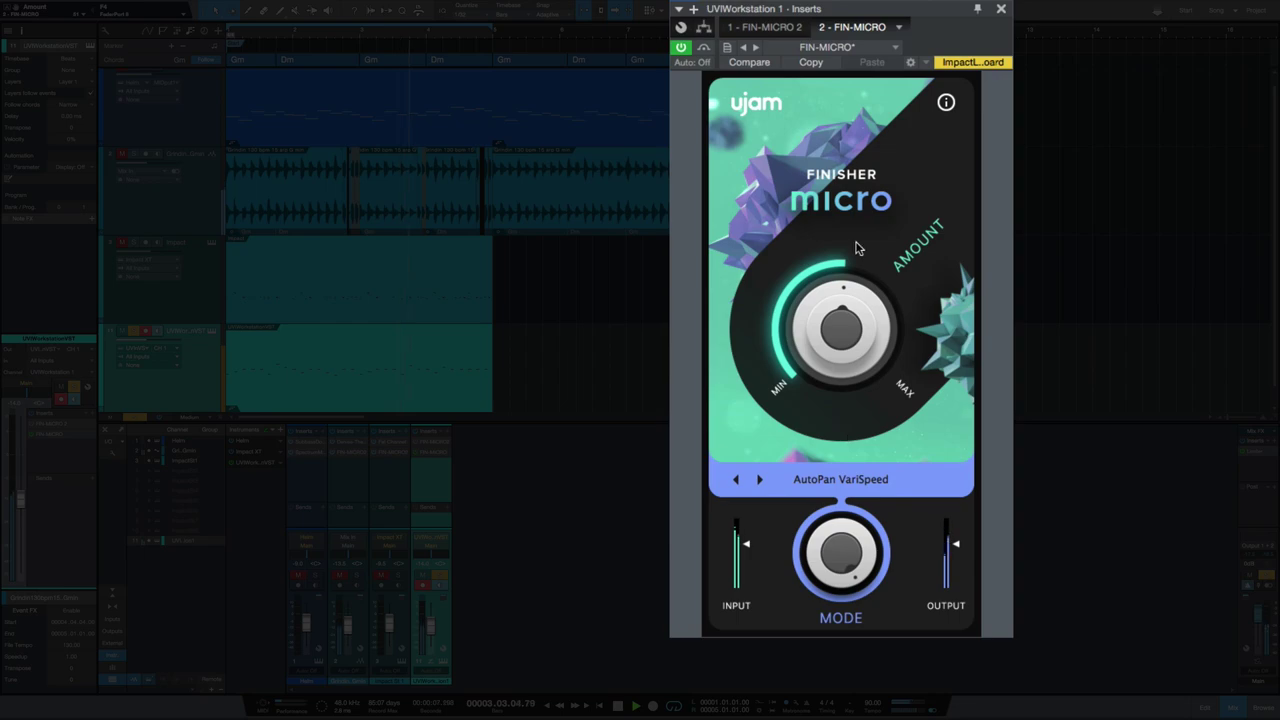